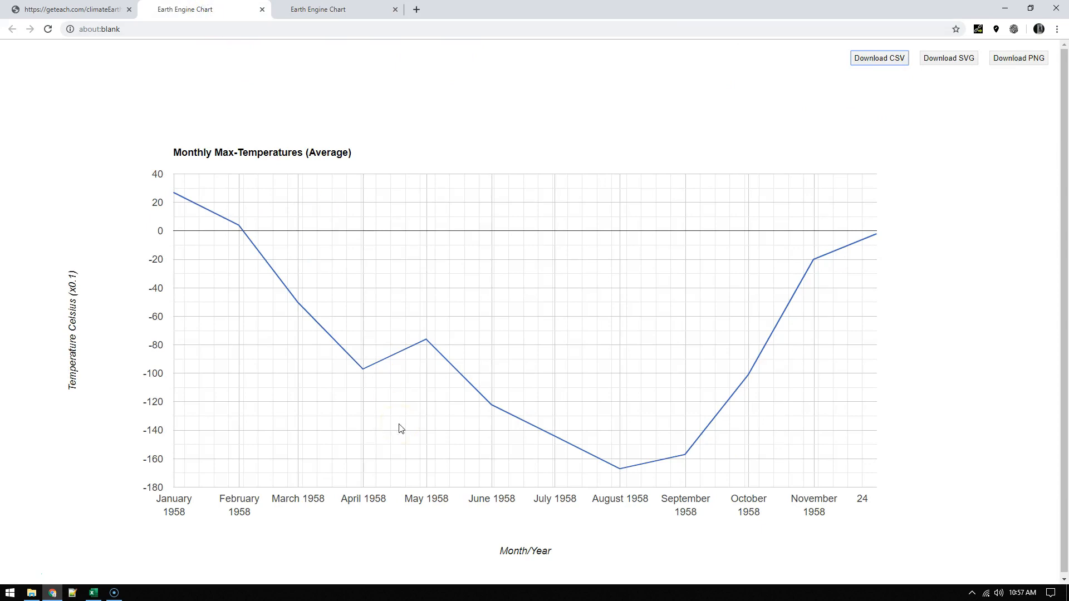
Open 70s1958.csv and 70s2018.csv from the BlogPost folder in Excel
left_click(34, 592)
double_click(226, 150)
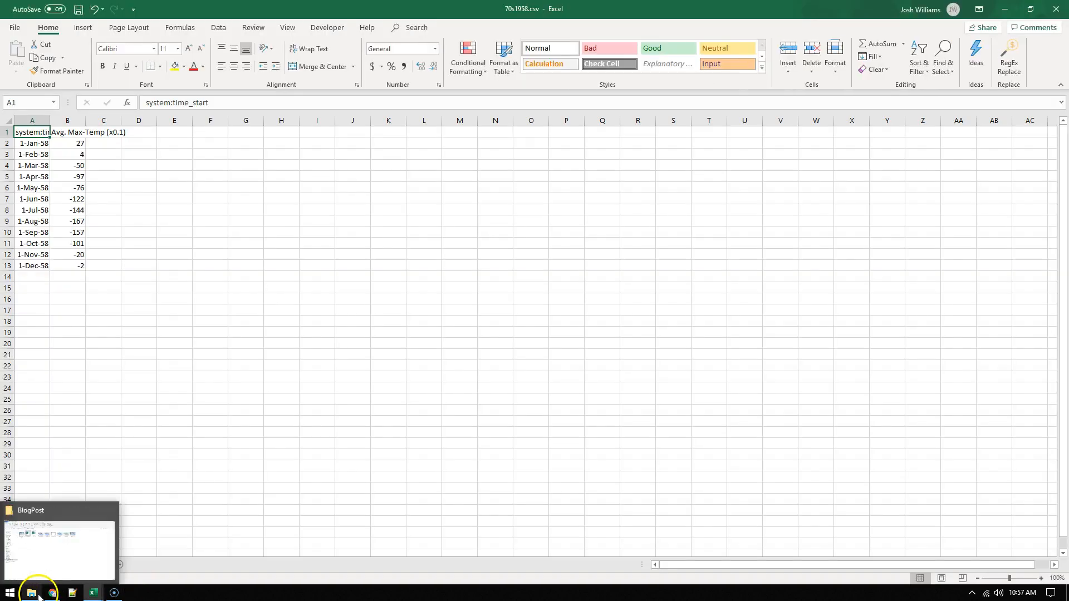
left_click(38, 593)
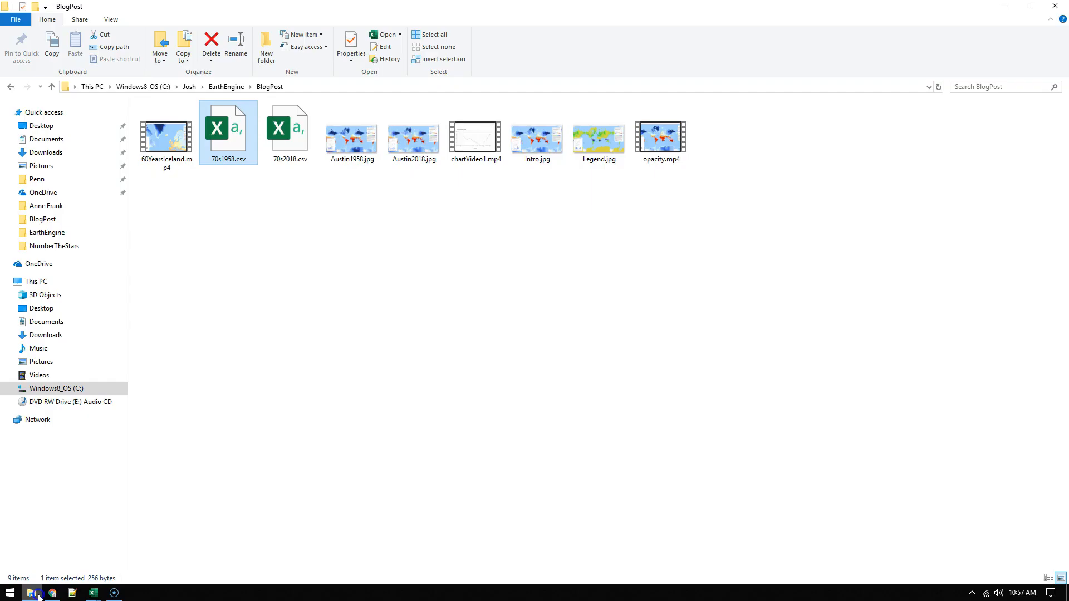
double_click(288, 136)
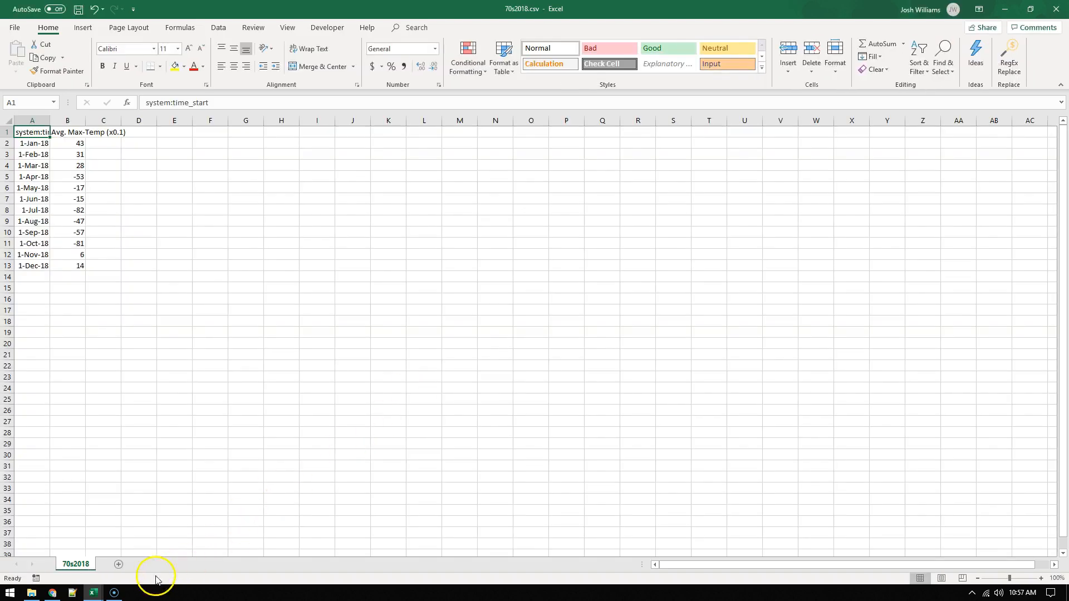
Look over the 70s1958.csv data and the blank Book1 workbook, ending on 70s1958.csv
mouse_move(92, 592)
left_click(155, 545)
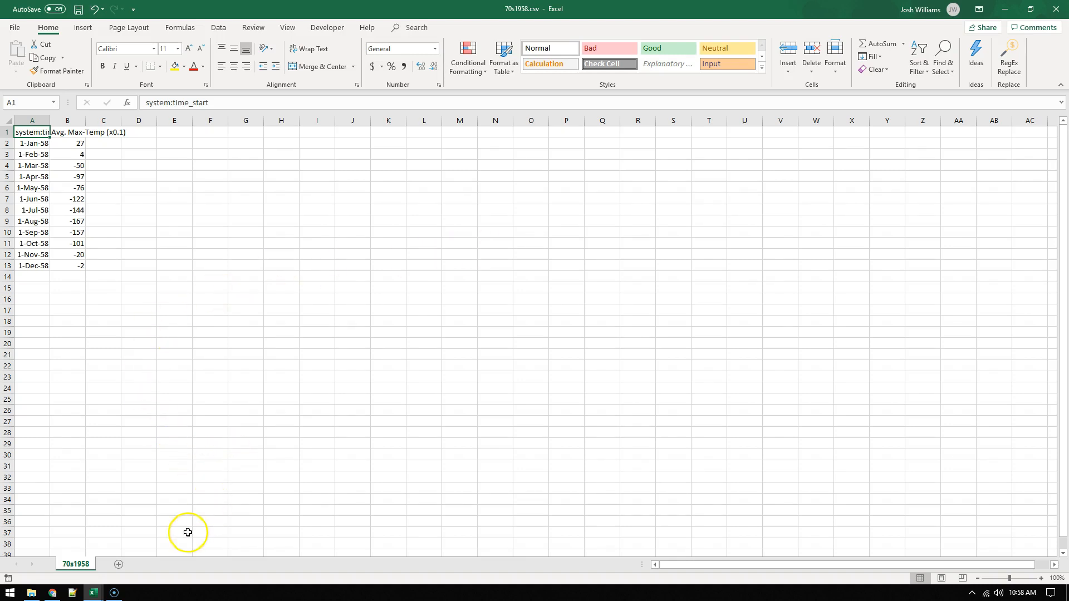
mouse_move(92, 590)
left_click(45, 544)
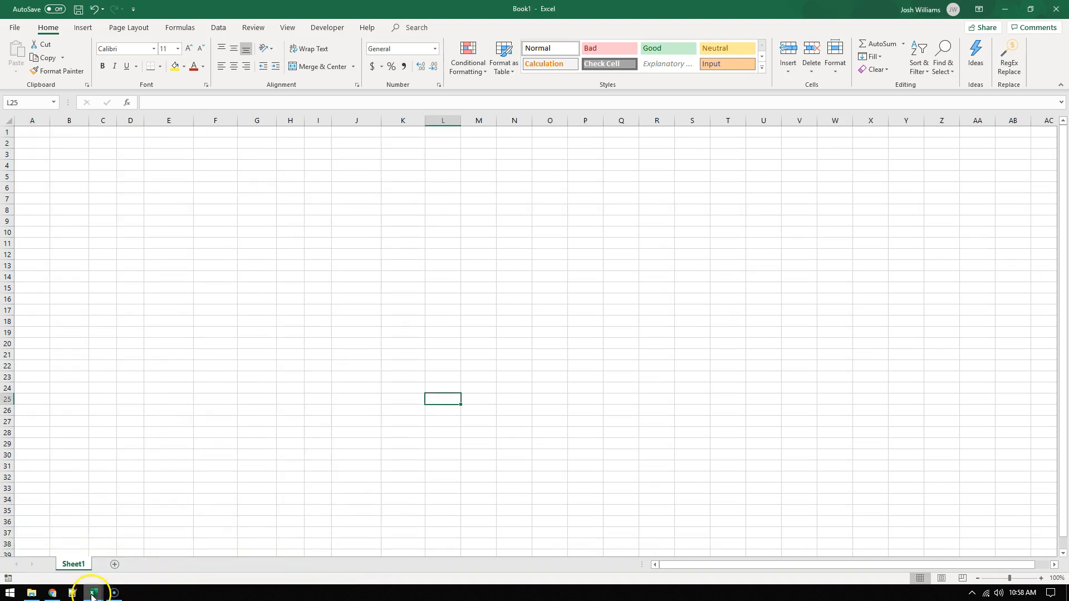
left_click(157, 550)
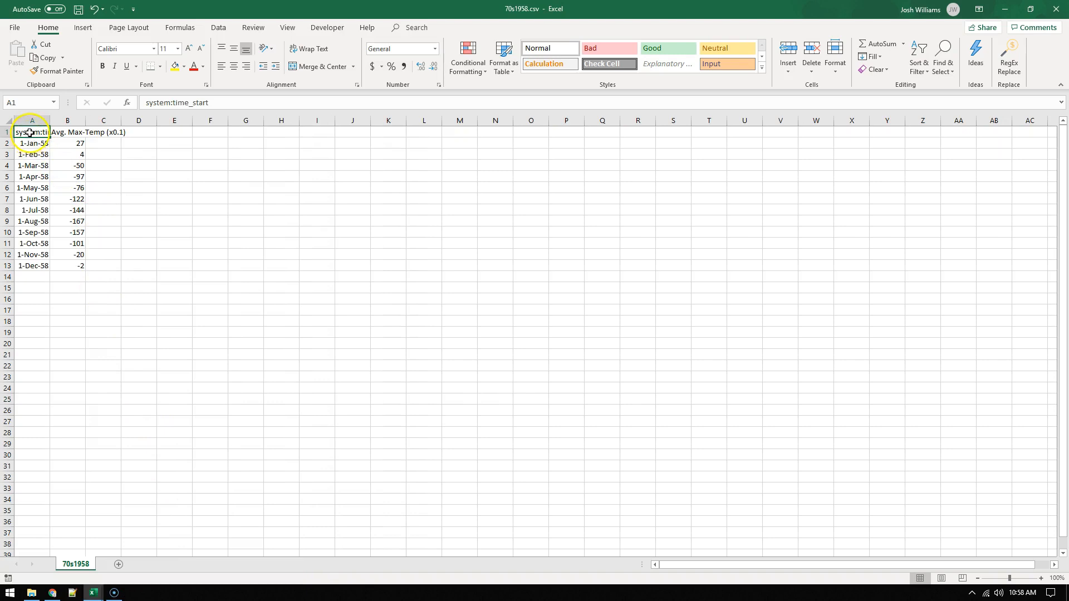
left_click_drag(25, 146, 26, 264)
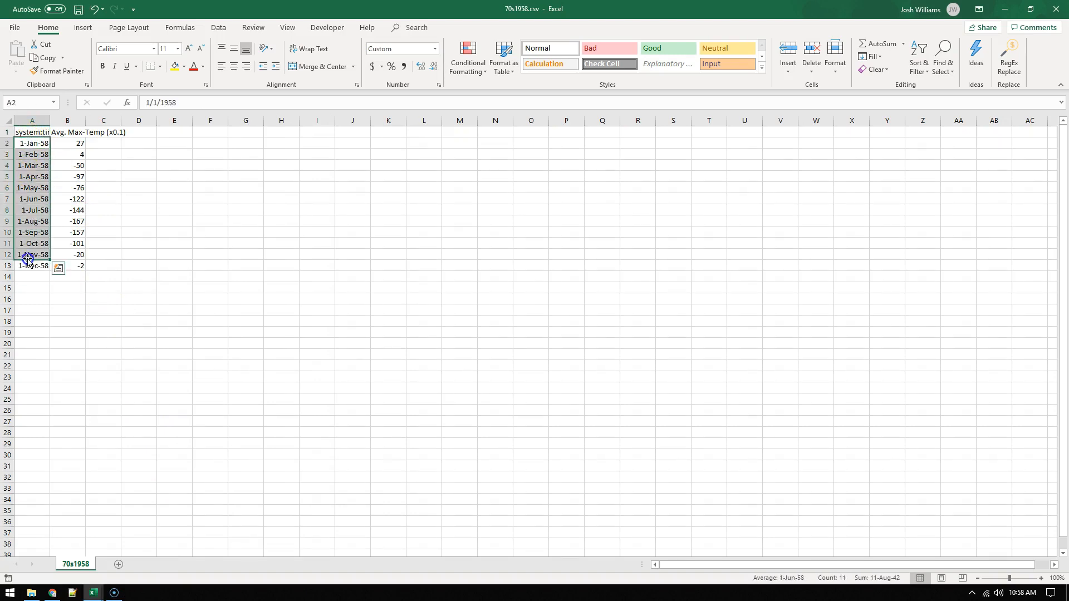
left_click(24, 143)
double_click(25, 144)
double_click(40, 145)
left_click(142, 185)
left_click(33, 141)
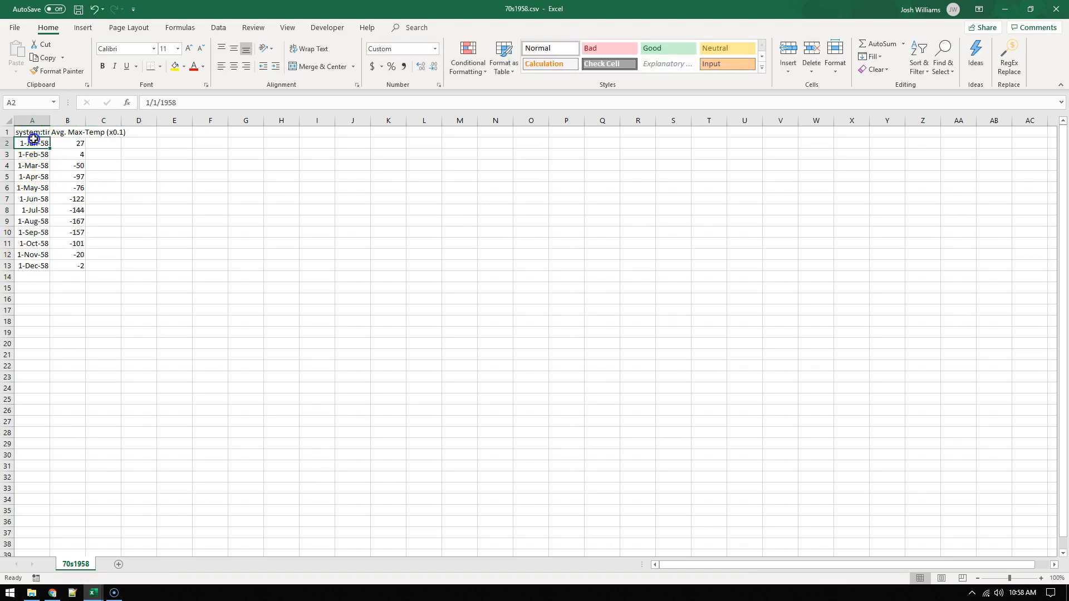
Copy the twelve monthly dates in A2:A13 of 70s1958.csv into Book1 starting at cell A2
left_click_drag(33, 141, 25, 263)
right_click(28, 216)
left_click(85, 236)
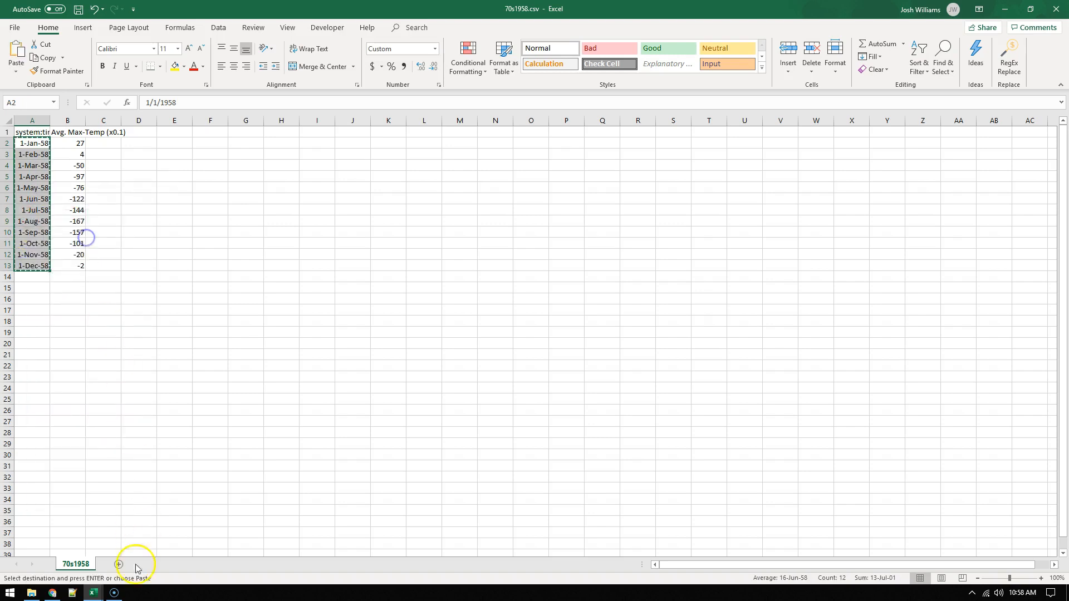
mouse_move(94, 595)
left_click(45, 544)
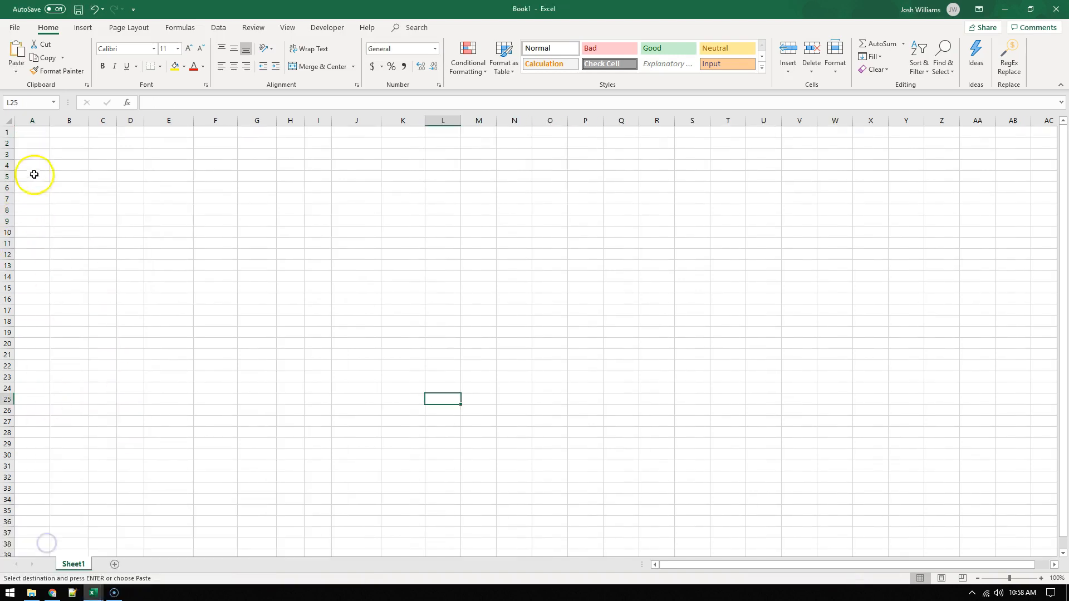
right_click(30, 146)
left_click(58, 202)
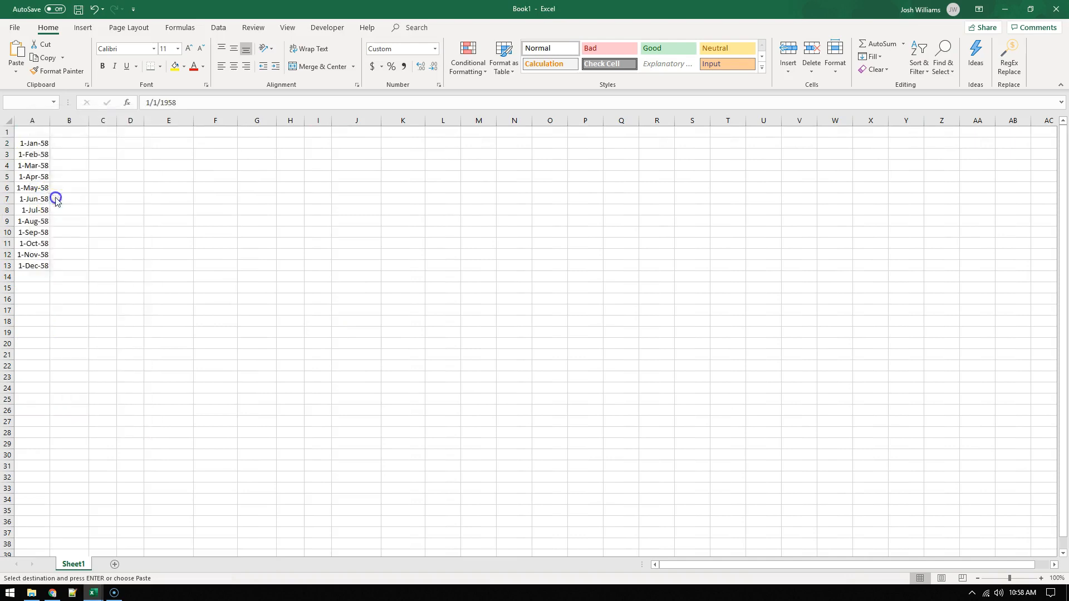
Enter the headers Months, Data_1958 and Data_2018 in cells A1, B1 and C1
left_click(22, 130)
left_click(151, 102)
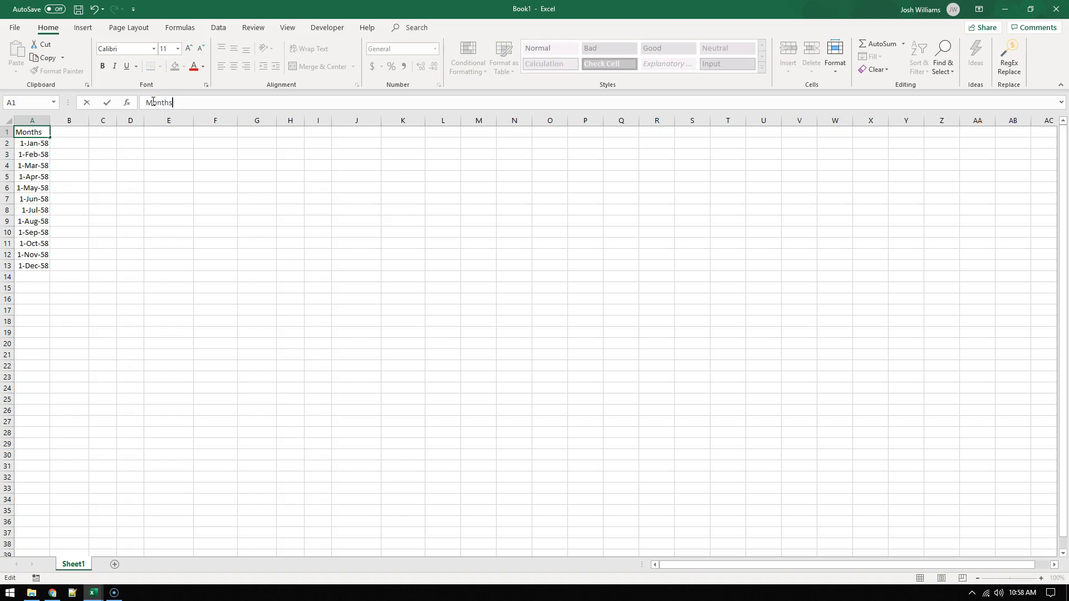
left_click(67, 132)
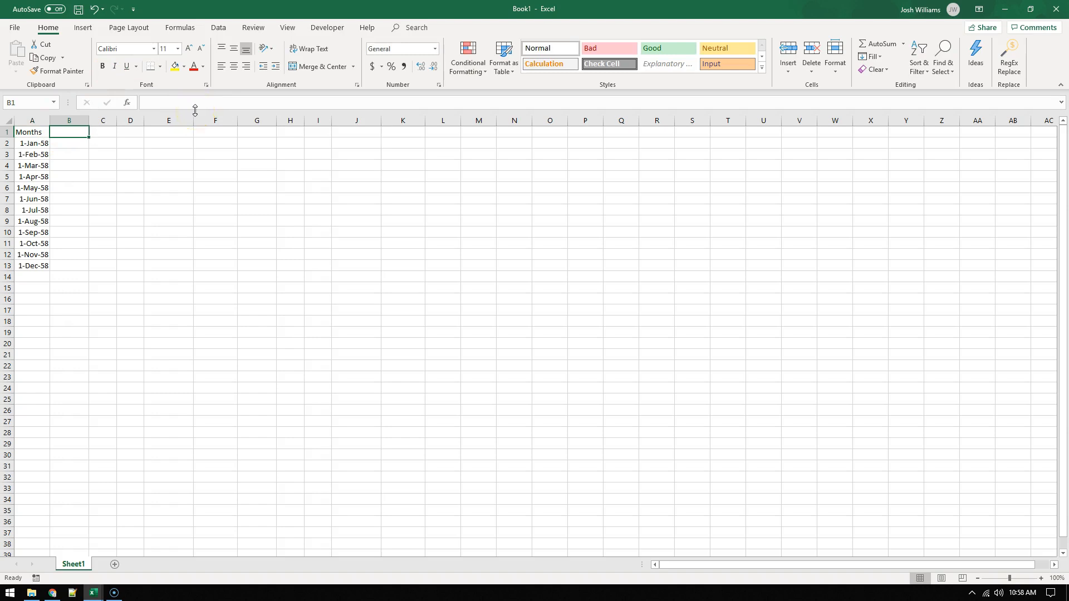
type("Data_1958")
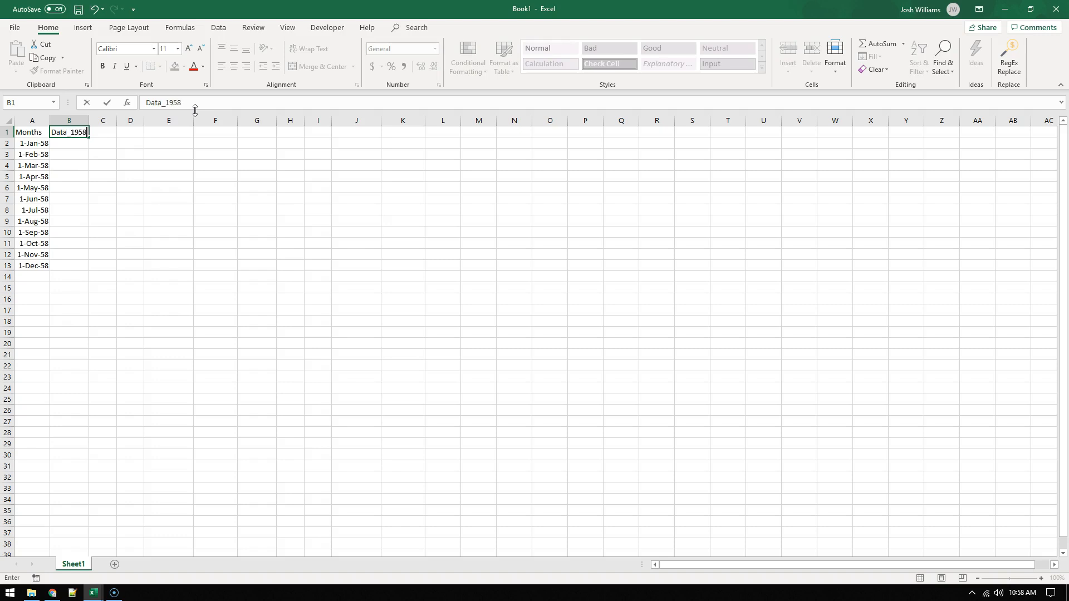
key("Tab")
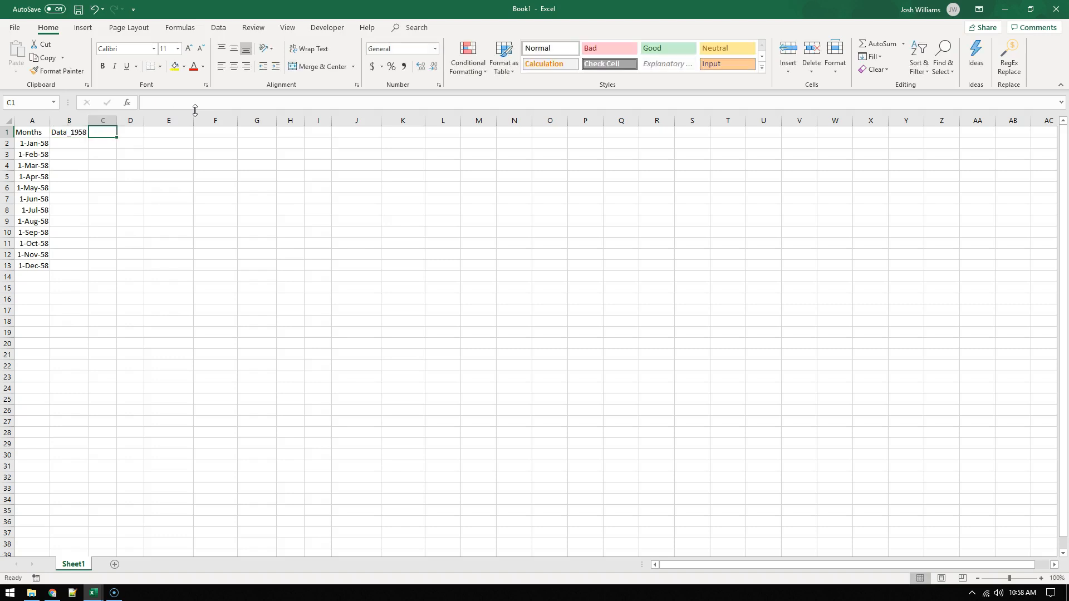
type("Data_2018")
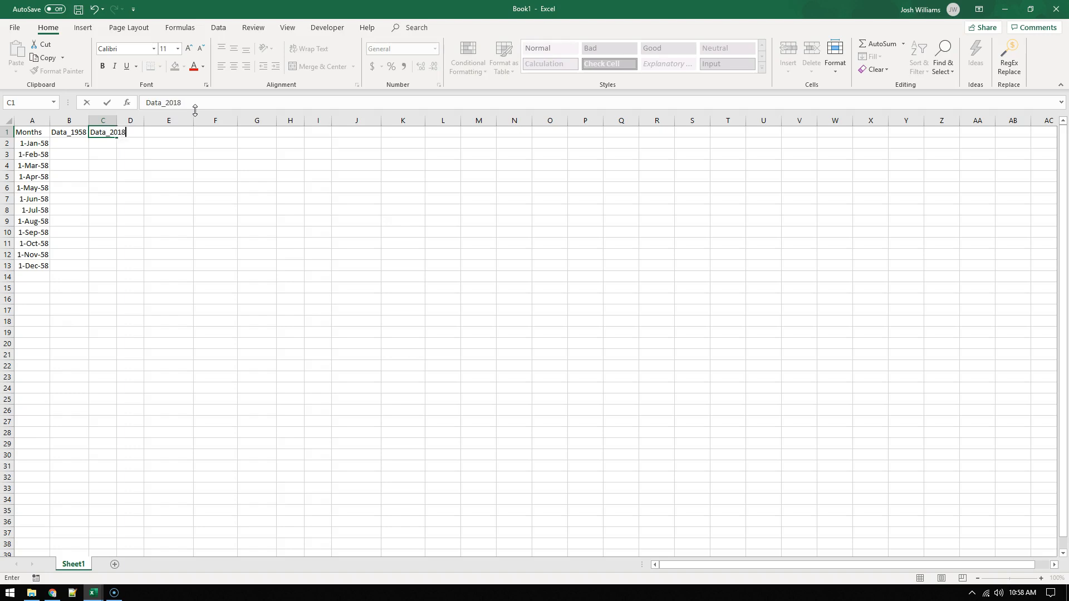
key("Return")
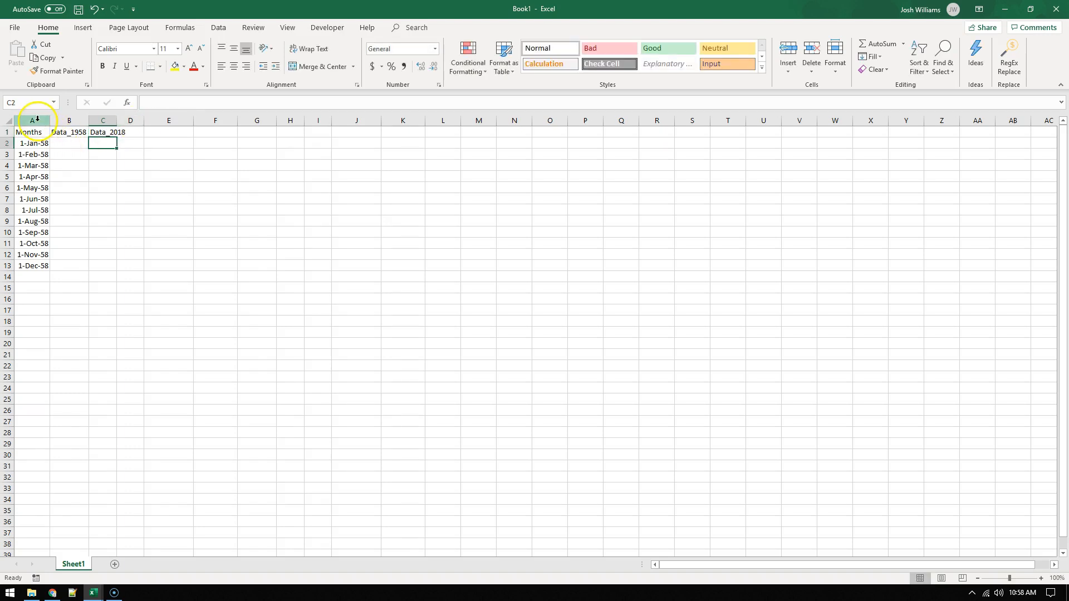
Auto-fit the width of all columns in the sheet to their contents
left_click(7, 123)
double_click(52, 123)
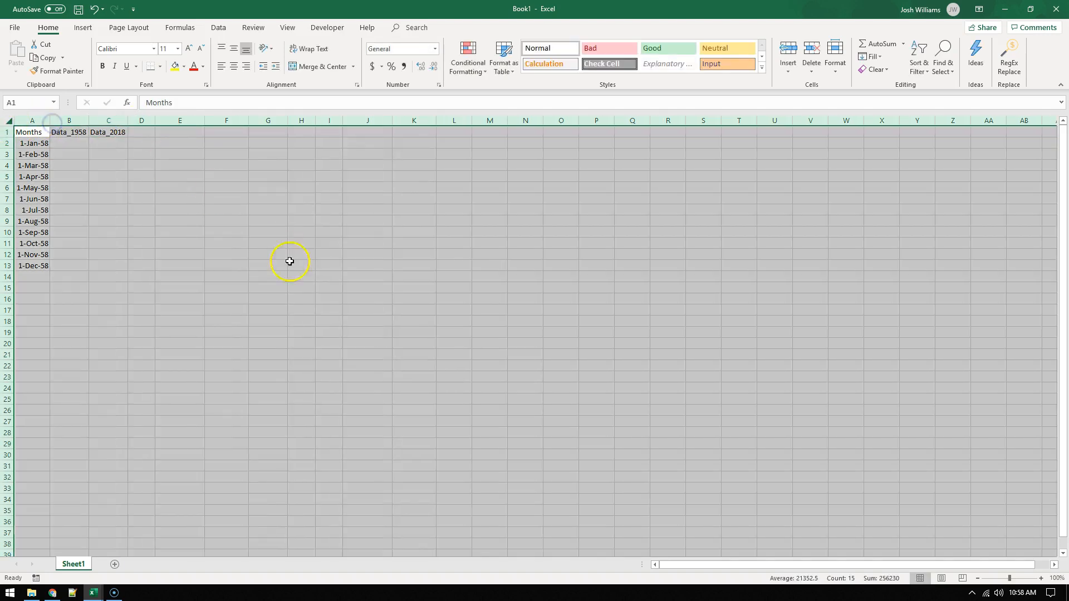
left_click(301, 299)
Copy the temperature values in B2:B13 of 70s1958.csv into Book1 under Data_1958, starting at cell B2
mouse_move(99, 596)
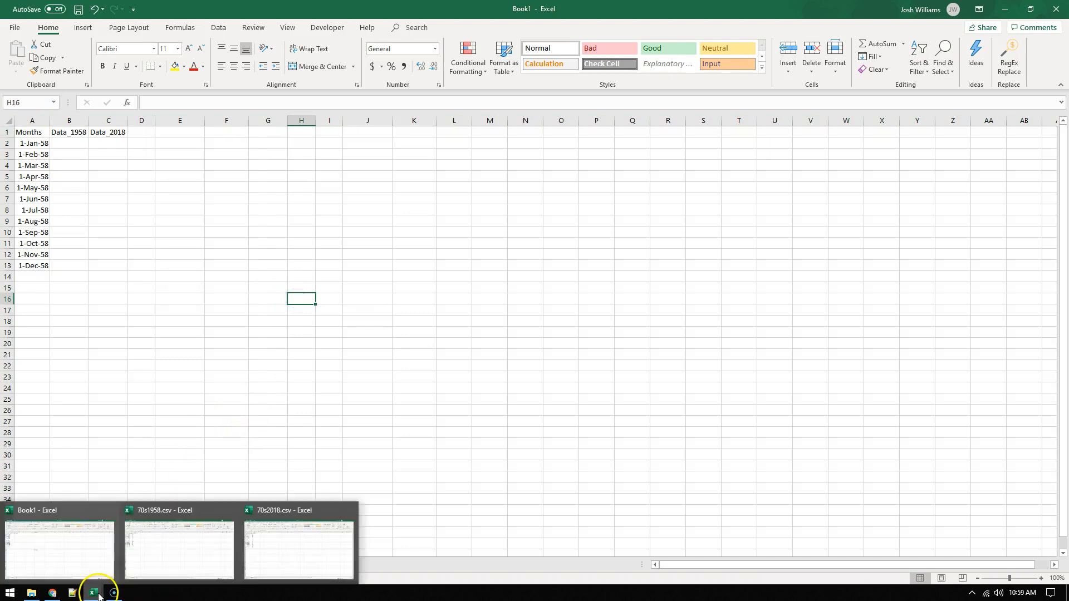
left_click(178, 551)
left_click_drag(78, 143, 75, 260)
right_click(75, 259)
left_click(104, 282)
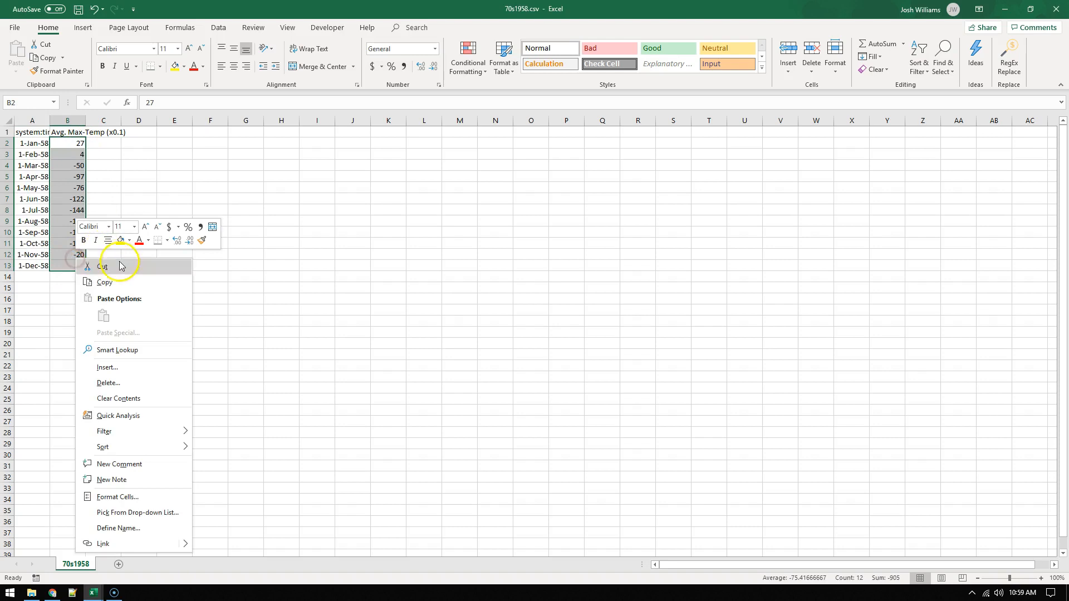
mouse_move(93, 593)
left_click(70, 557)
left_click(72, 146)
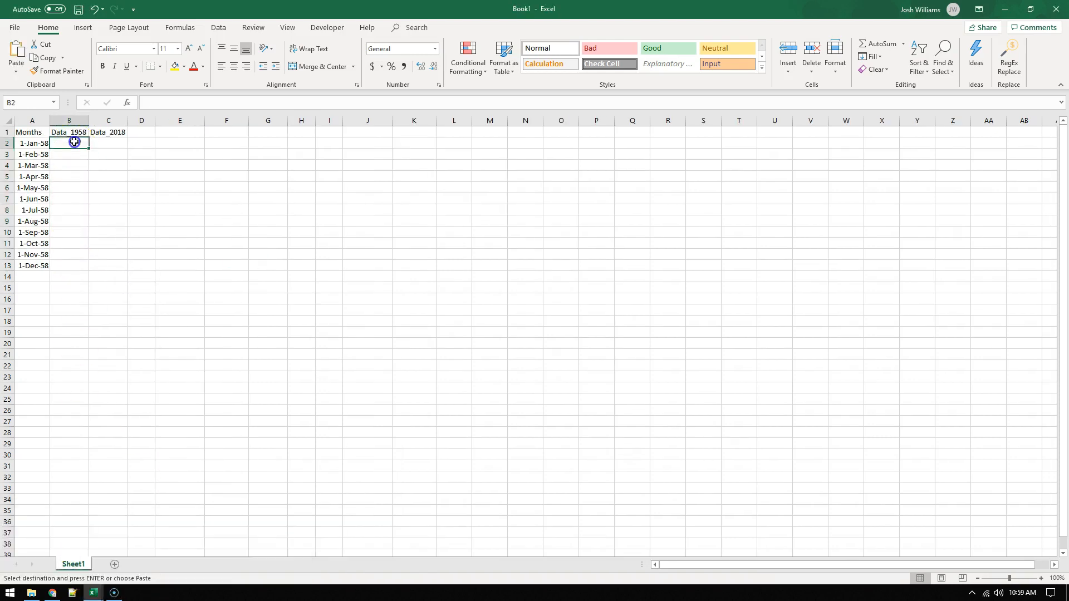
right_click(76, 143)
left_click(102, 198)
left_click(106, 420)
Copy the temperature values in B2:B13 of 70s2018.csv into Book1 under Data_2018, starting at cell C2
mouse_move(85, 595)
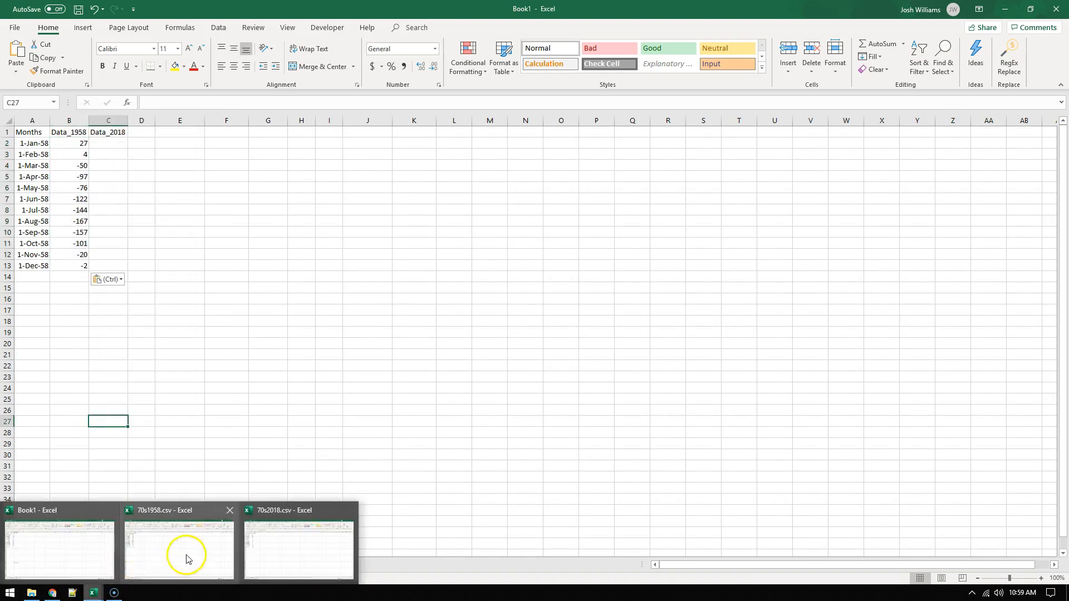
left_click(328, 548)
left_click_drag(79, 145, 85, 265)
key("ctrl+v")
right_click(70, 237)
left_click(120, 257)
mouse_move(87, 593)
left_click(67, 551)
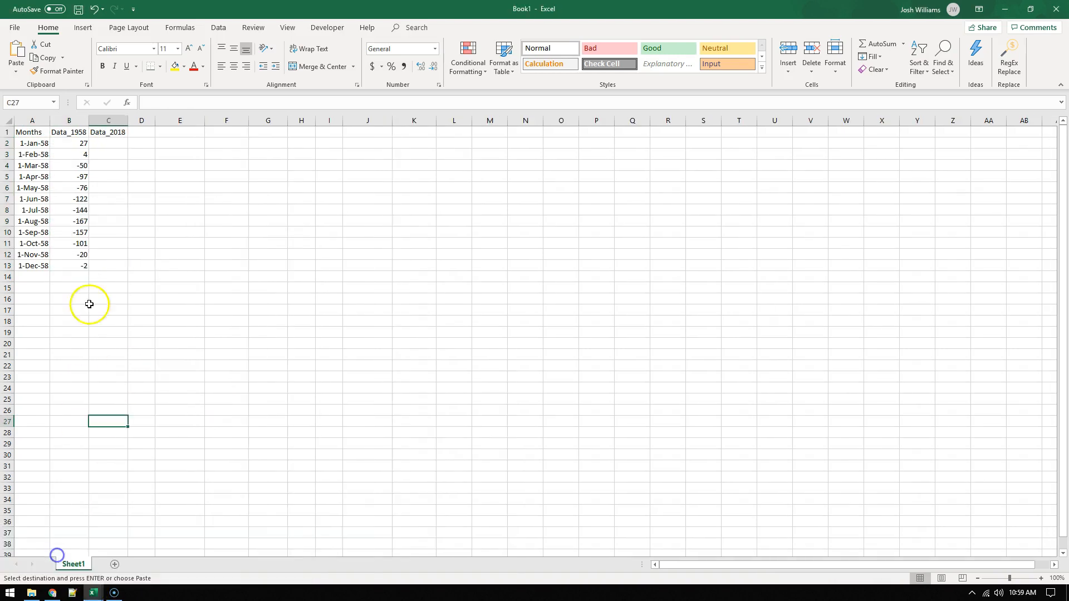
left_click(112, 146)
right_click(113, 146)
left_click(137, 196)
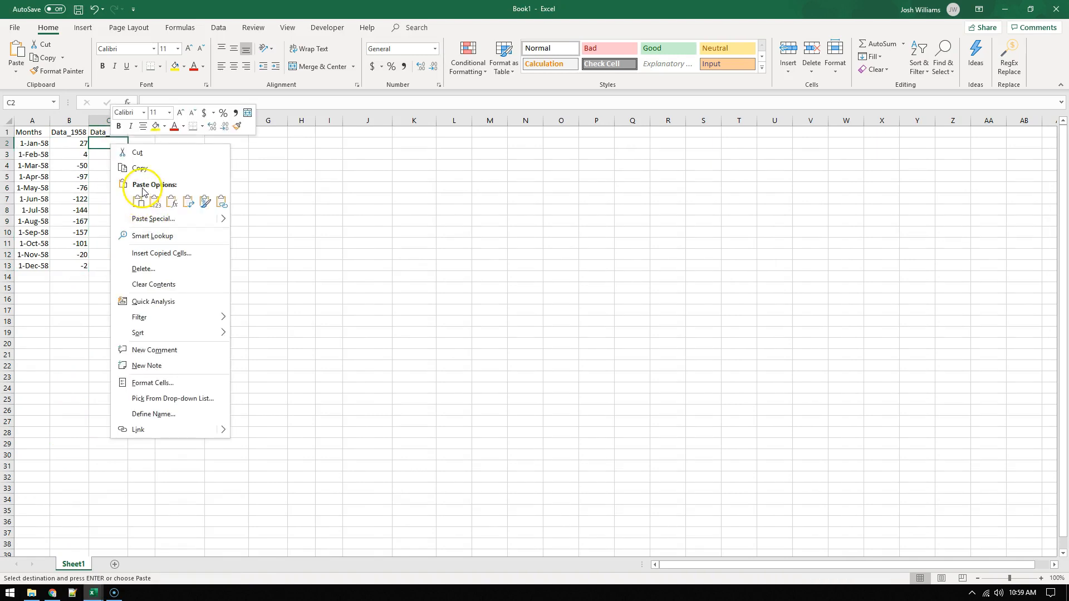
left_click(137, 196)
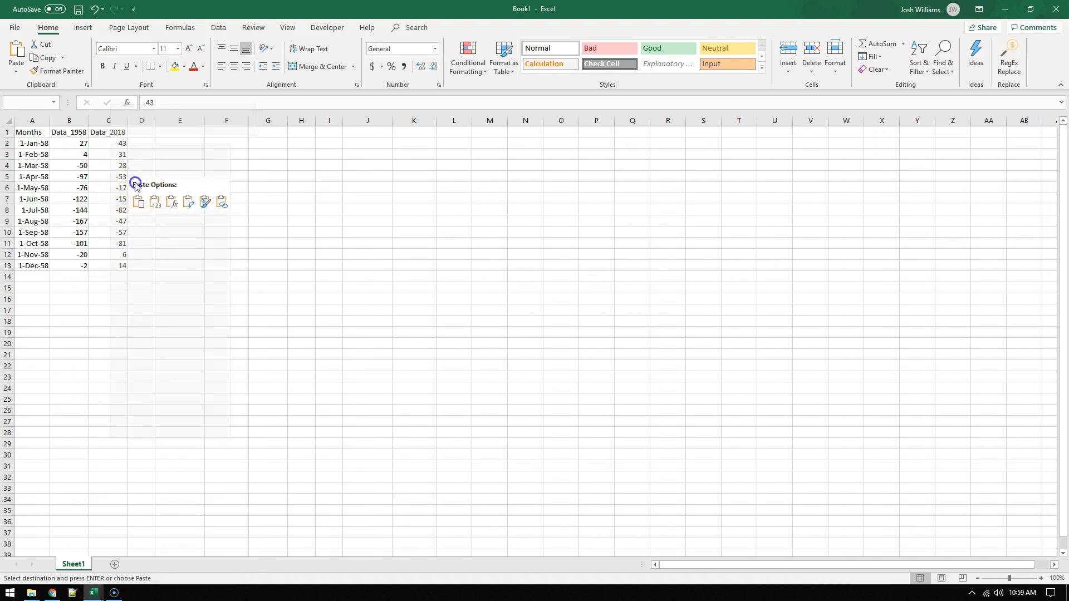
left_click(138, 201)
left_click(150, 331)
left_click(139, 455)
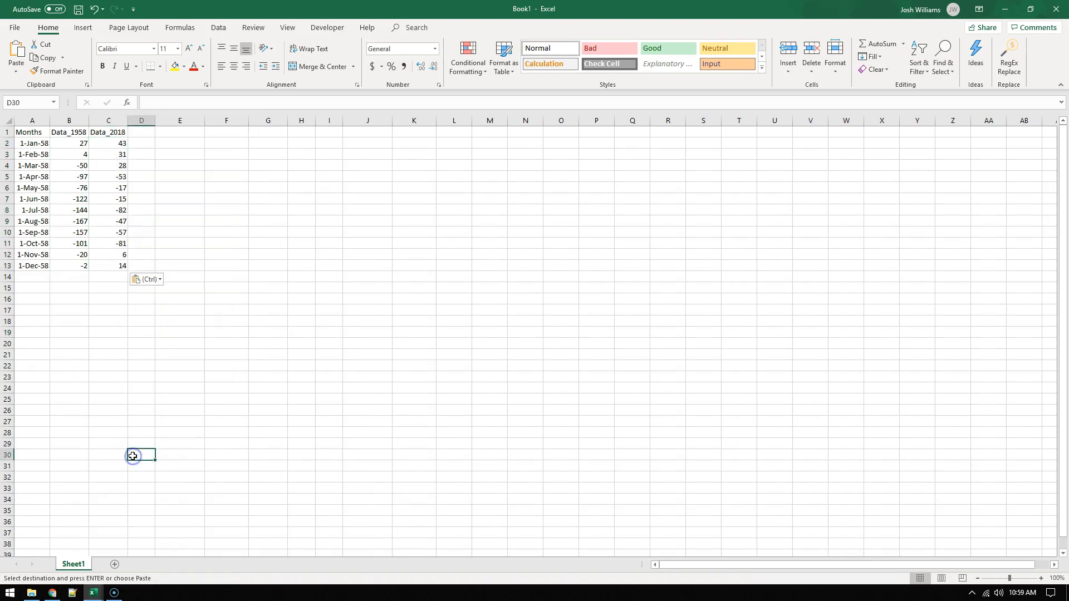
Check the temperature column's header and scale factor in 70s1958.csv, and return to Book1
left_click(62, 299)
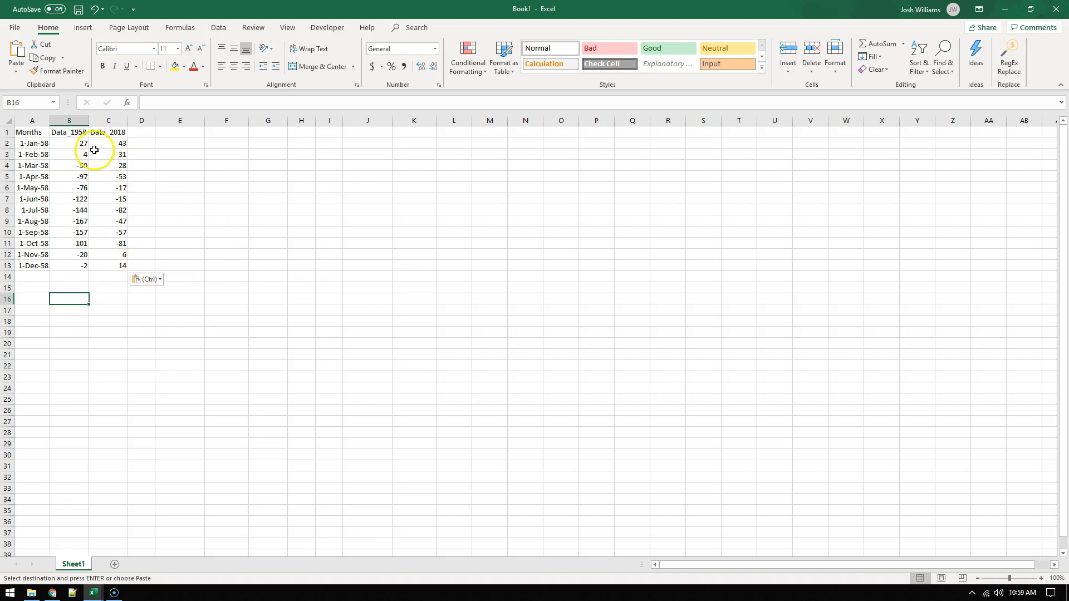
mouse_move(92, 589)
left_click(149, 537)
left_click(131, 188)
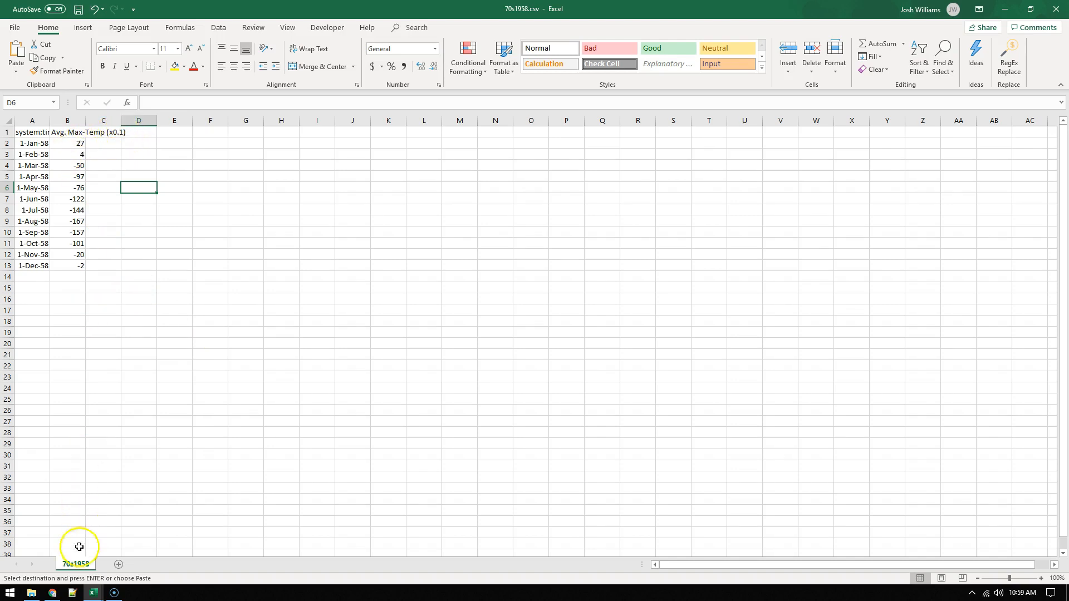
mouse_move(98, 597)
left_click(59, 549)
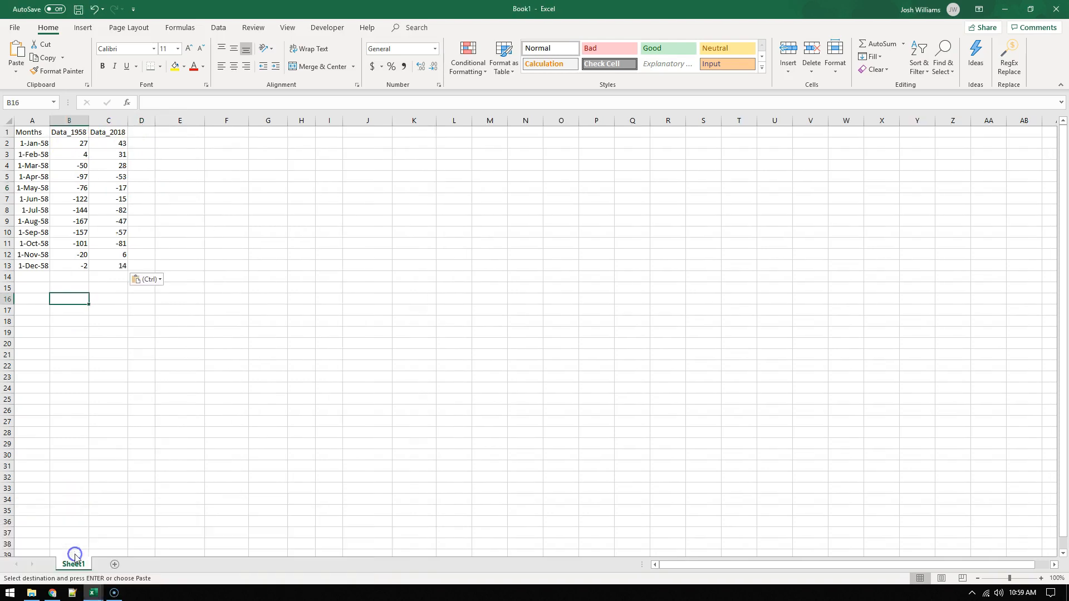
Add the headers 1958_C and 2018_C in cells D1 and E1
left_click(137, 132)
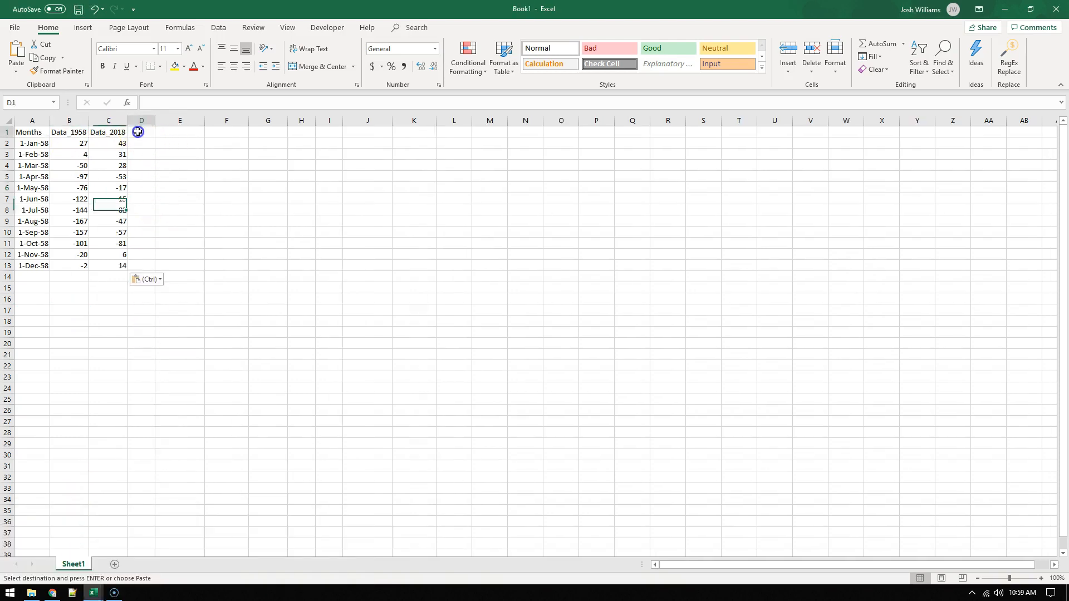
type("1958_C")
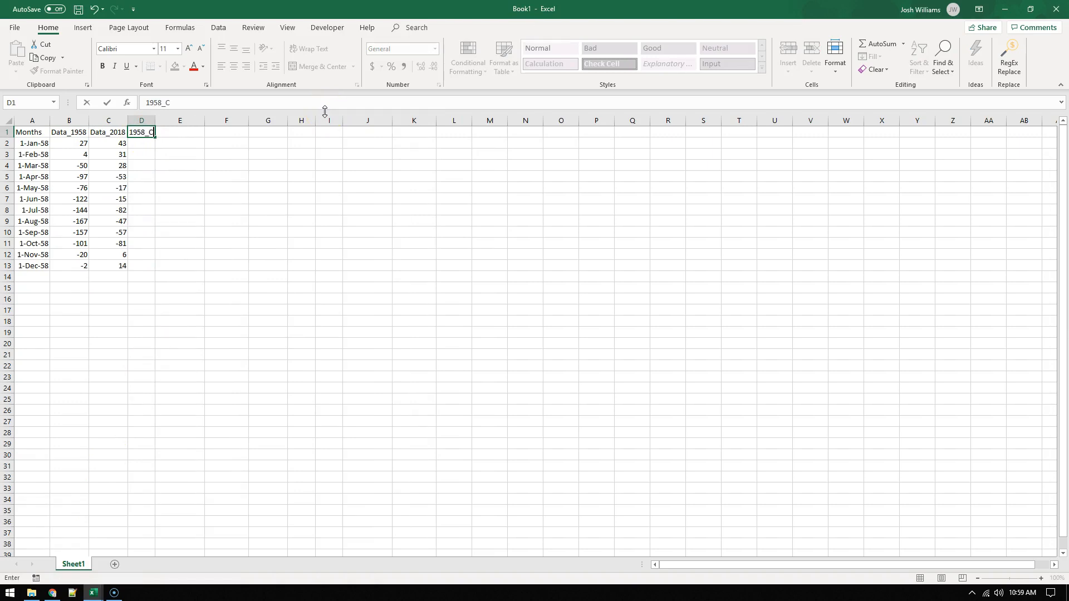
key("Tab")
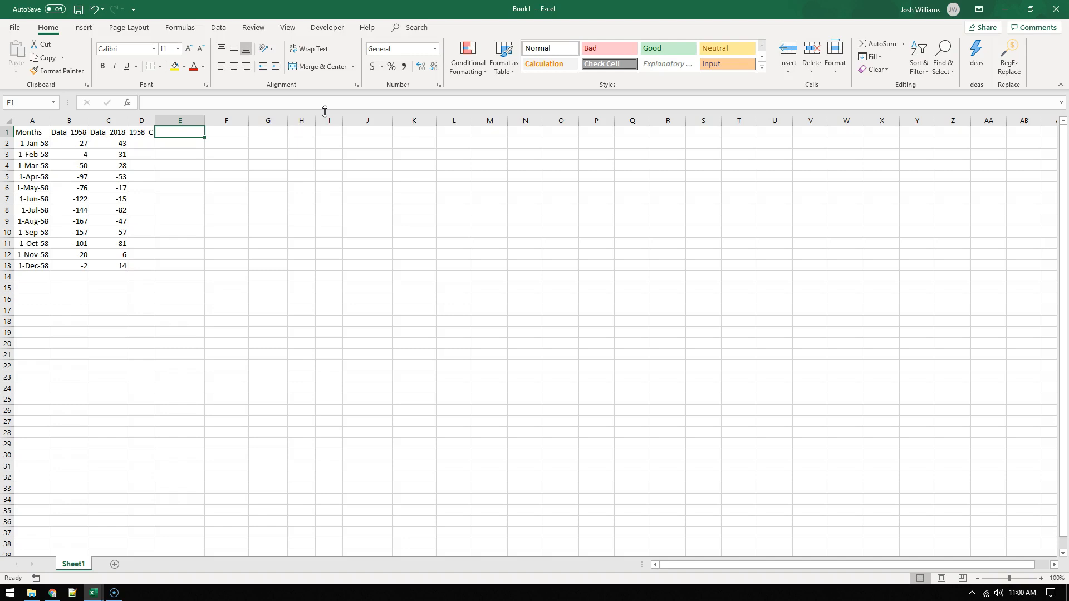
type("2018_C")
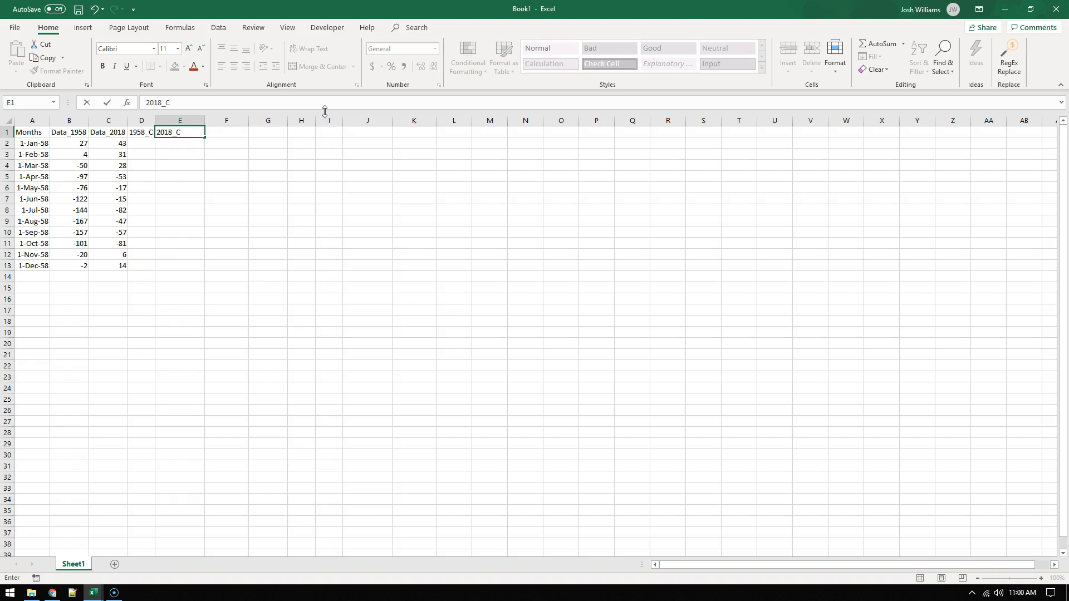
key("Return")
Calculate the 1958_C values with the formula =B2*.1 in D2 and fill it down through D13
left_click(141, 143)
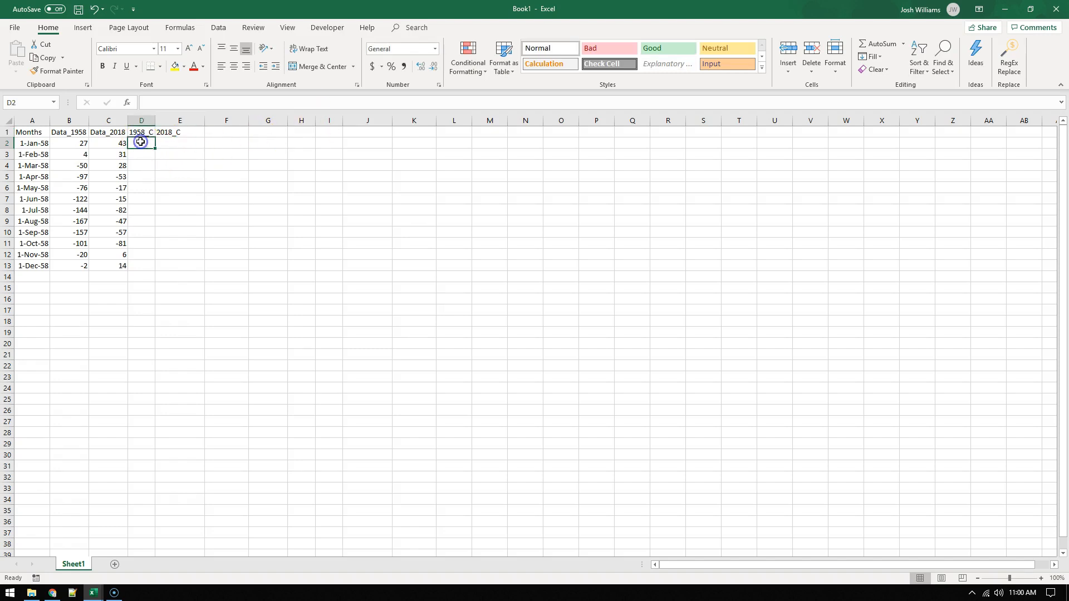
left_click(166, 103)
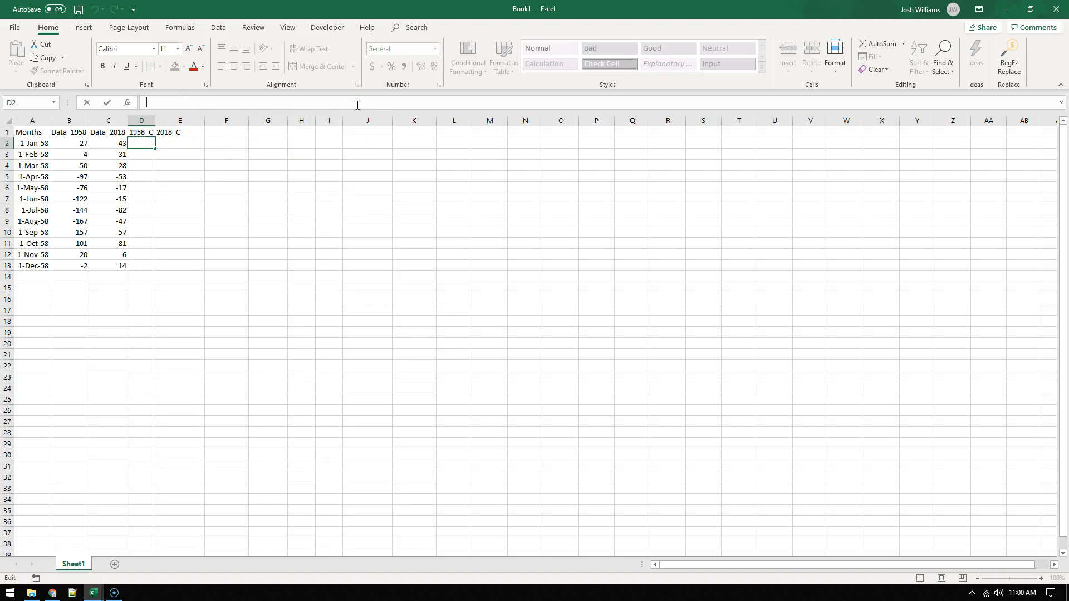
type("=")
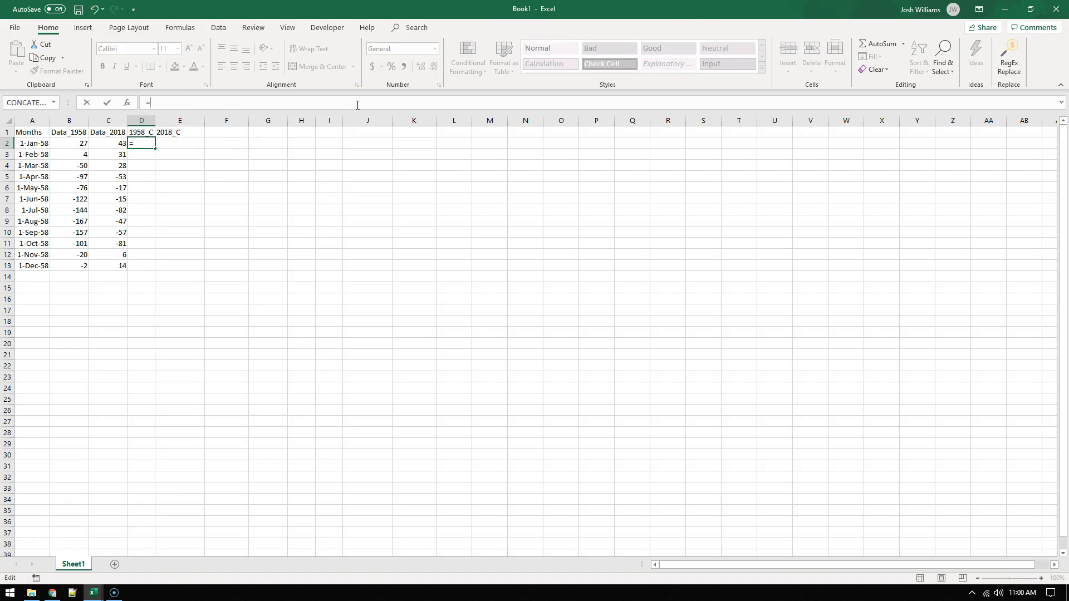
type("B2")
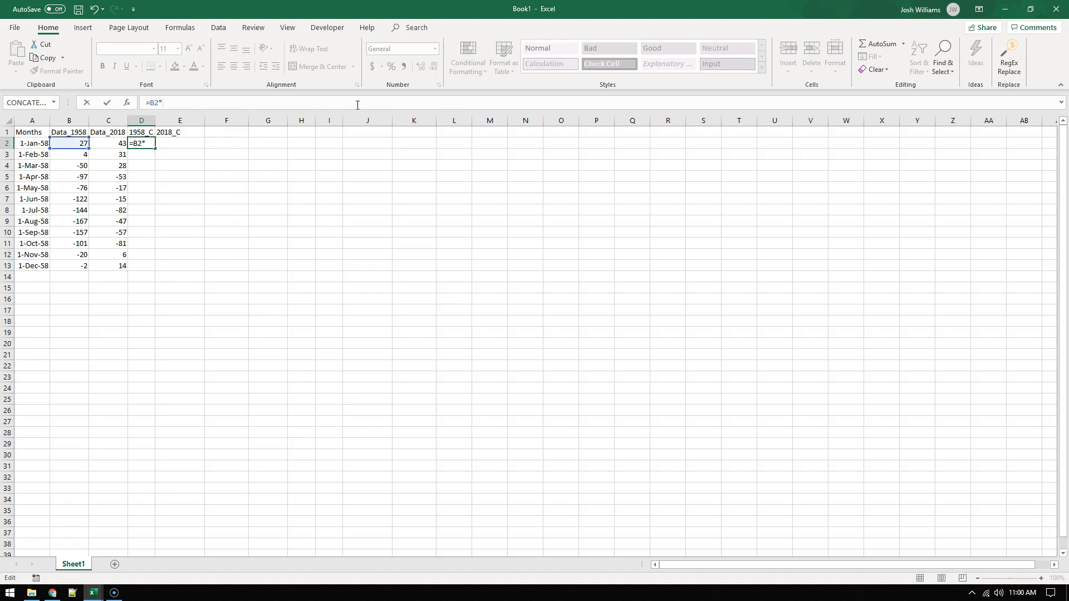
type("*.1")
key("Return")
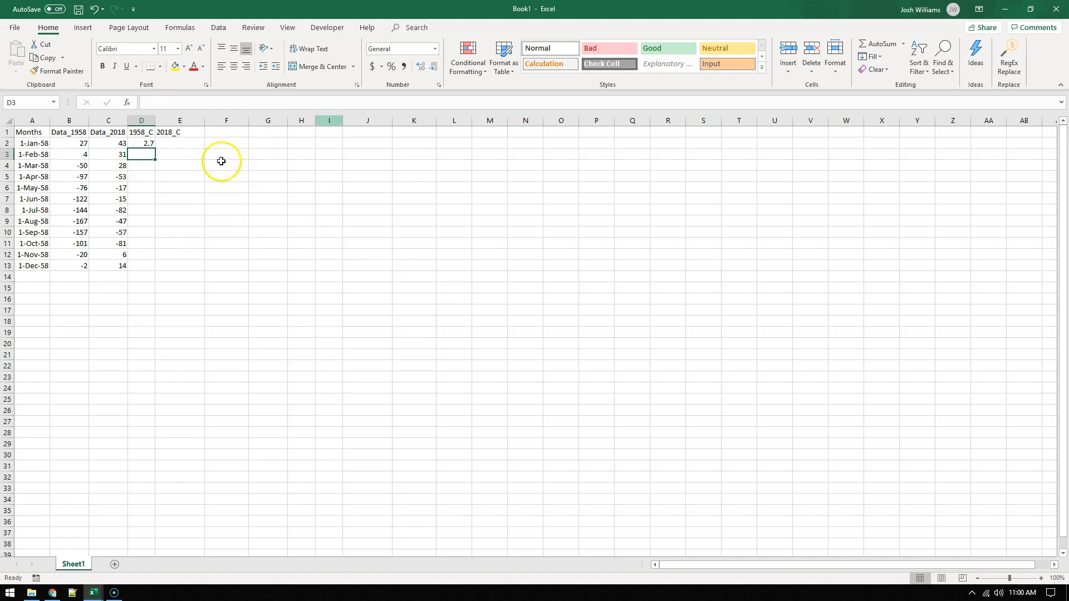
left_click(143, 144)
left_click_drag(156, 149, 155, 269)
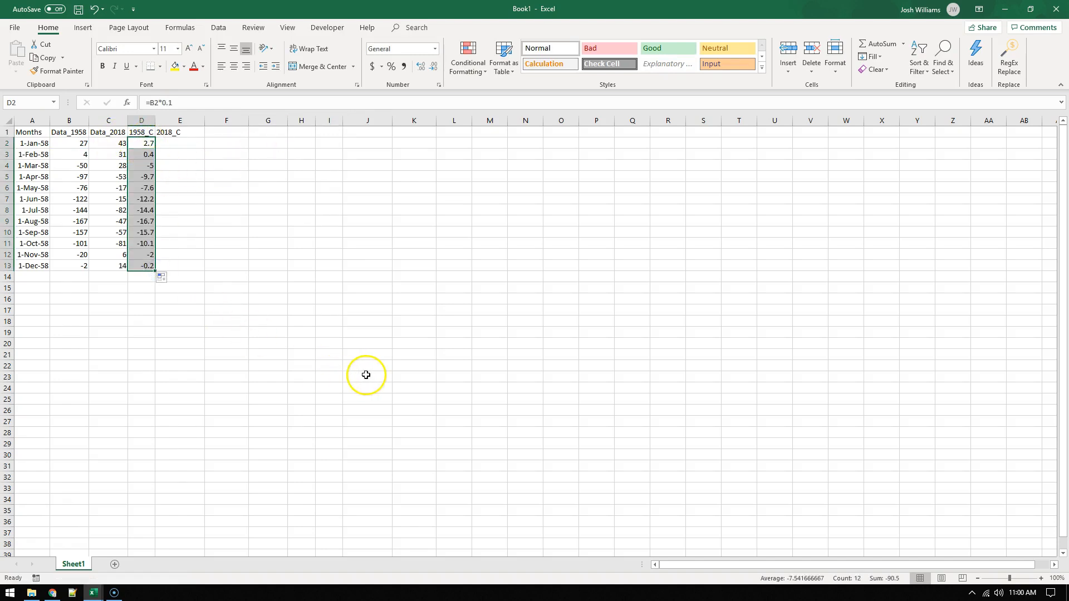
Calculate the 2018_C values with the formula =C2*.1 in E2 and fill it down through E13
left_click(181, 143)
left_click(159, 102)
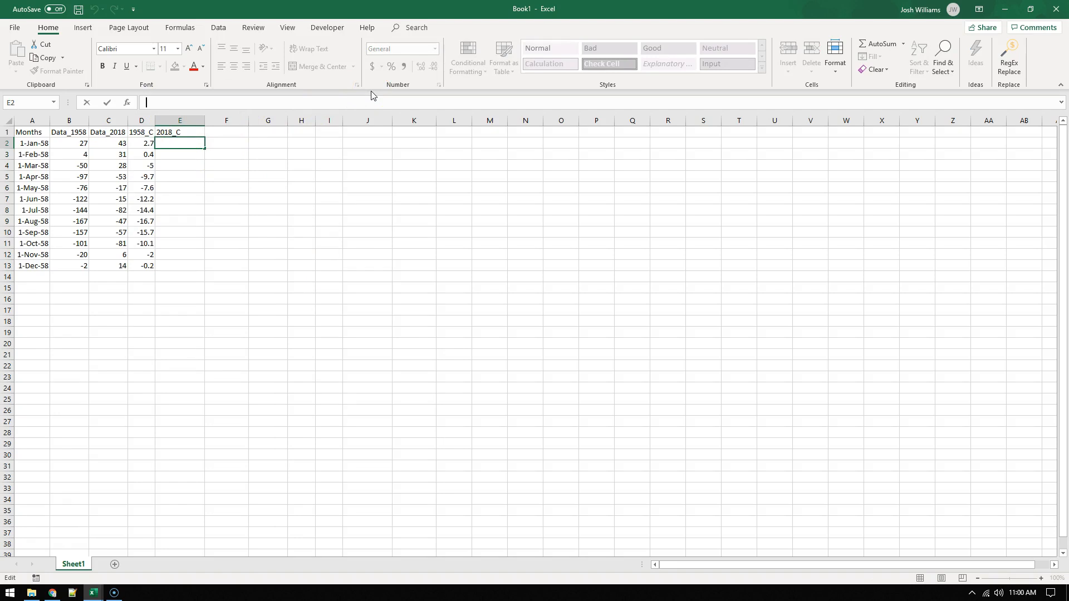
type("=")
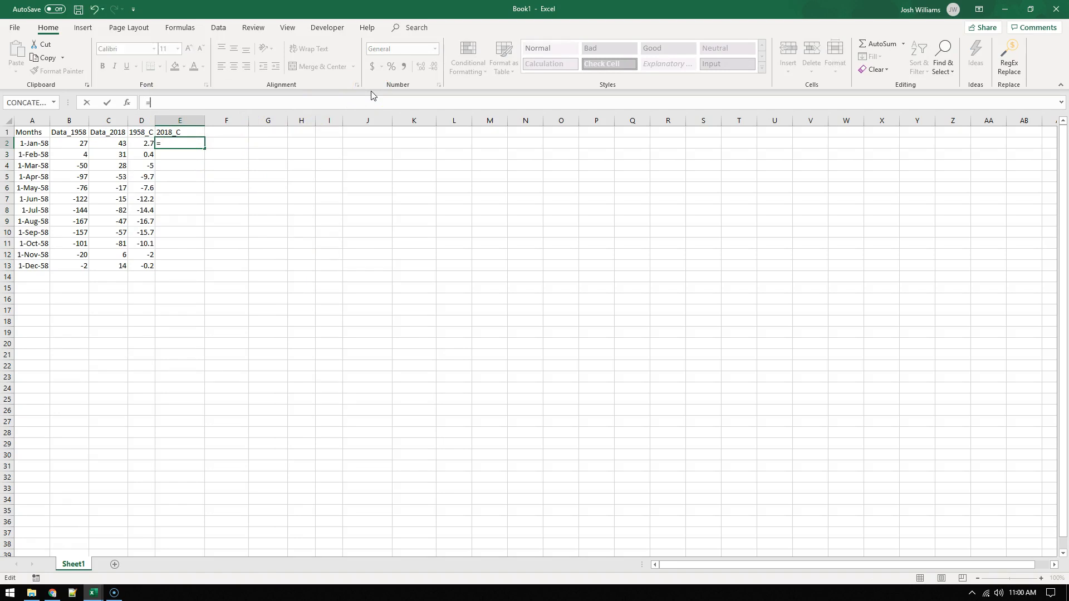
type("C2*.1")
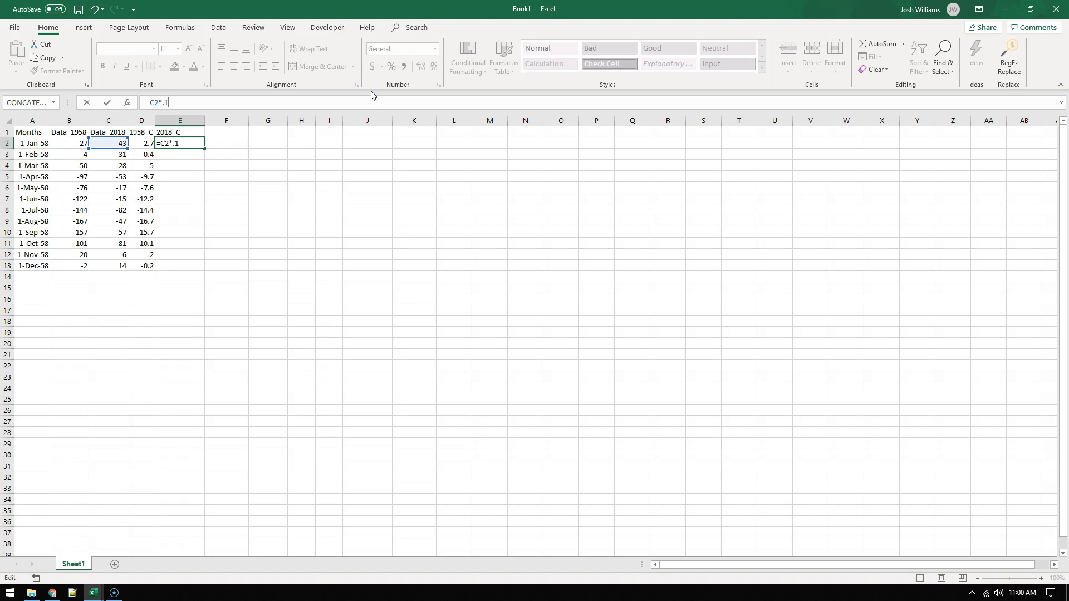
key("Return")
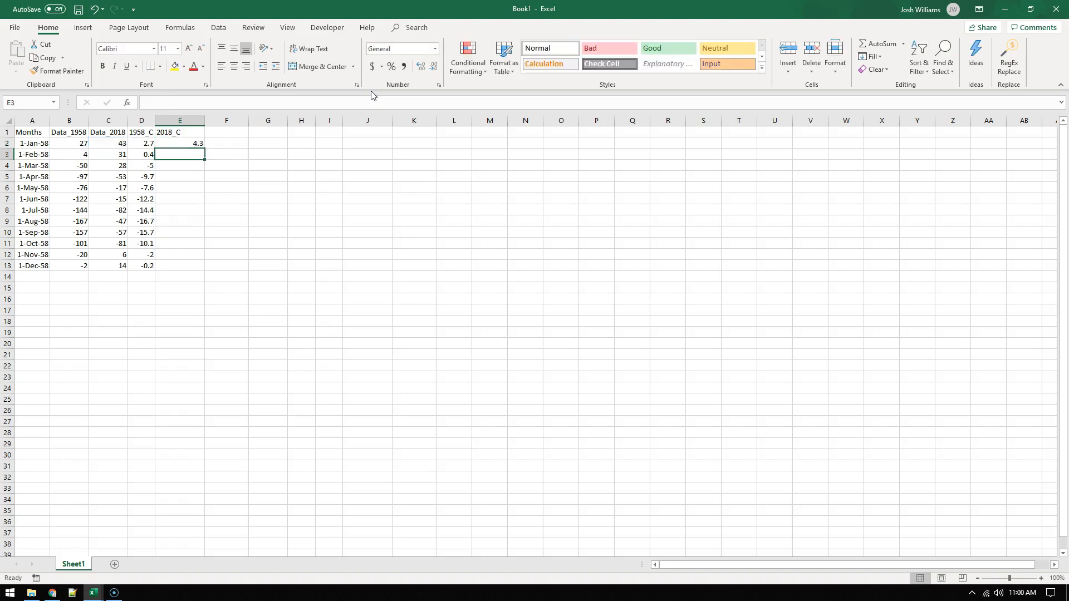
left_click(178, 144)
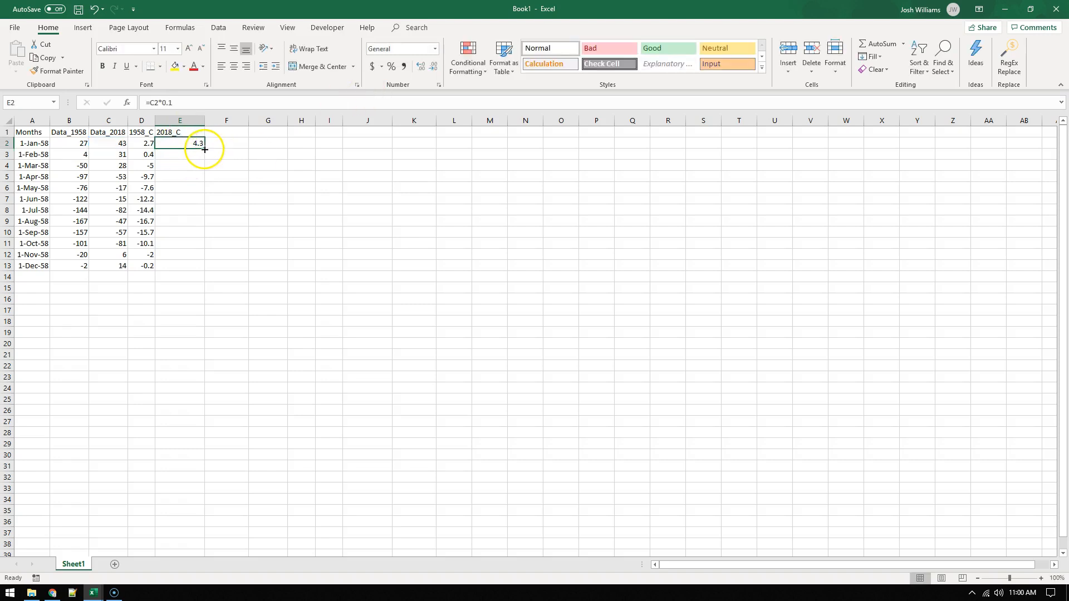
left_click_drag(204, 150, 206, 271)
left_click(337, 389)
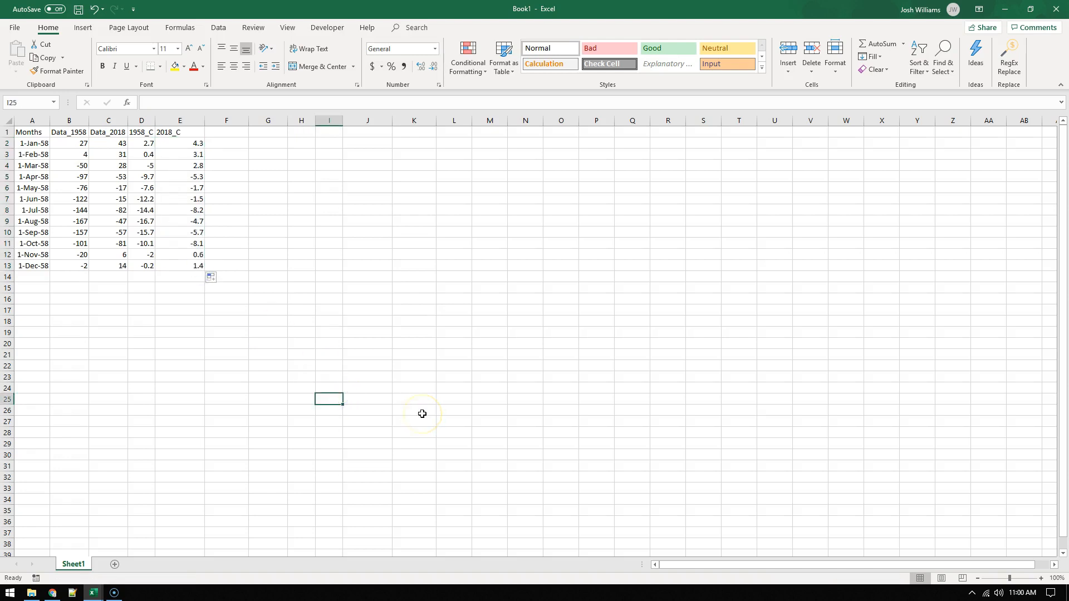
Add the header Diff_C in cell F1
left_click(226, 130)
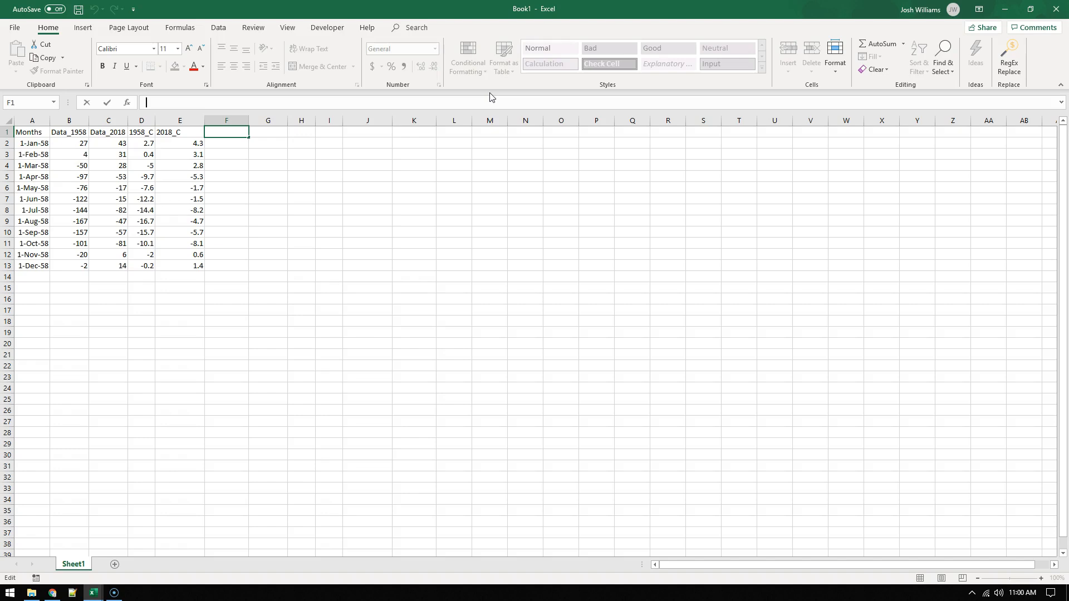
type("Diff_C")
key("Return")
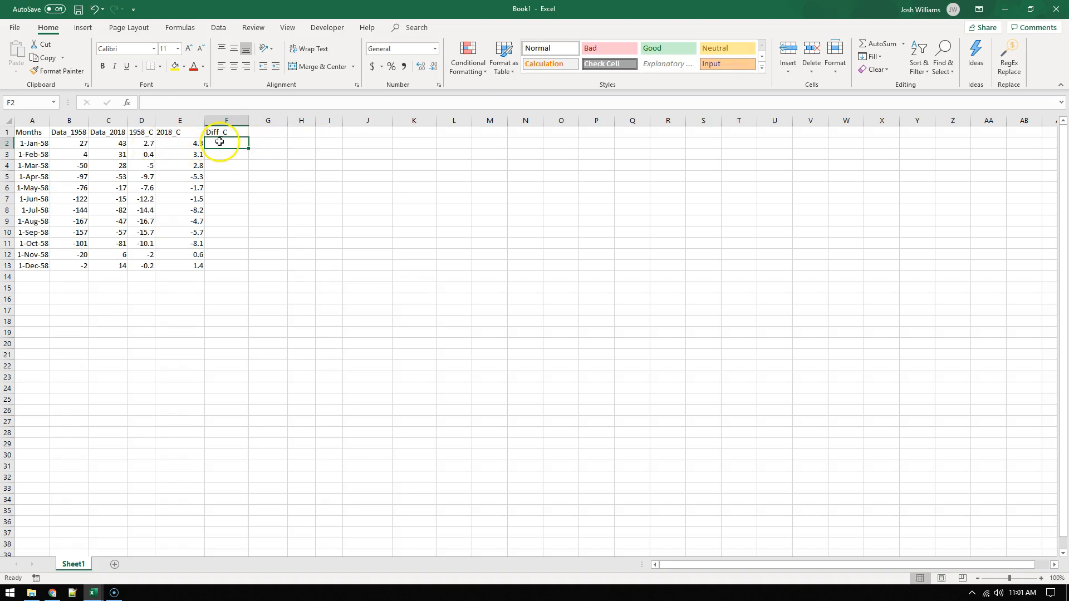
Calculate the difference between the 2018 and 1958 Celsius values with =E2-D2 in F2 and fill it down through F13
left_click(162, 104)
type("=E2-")
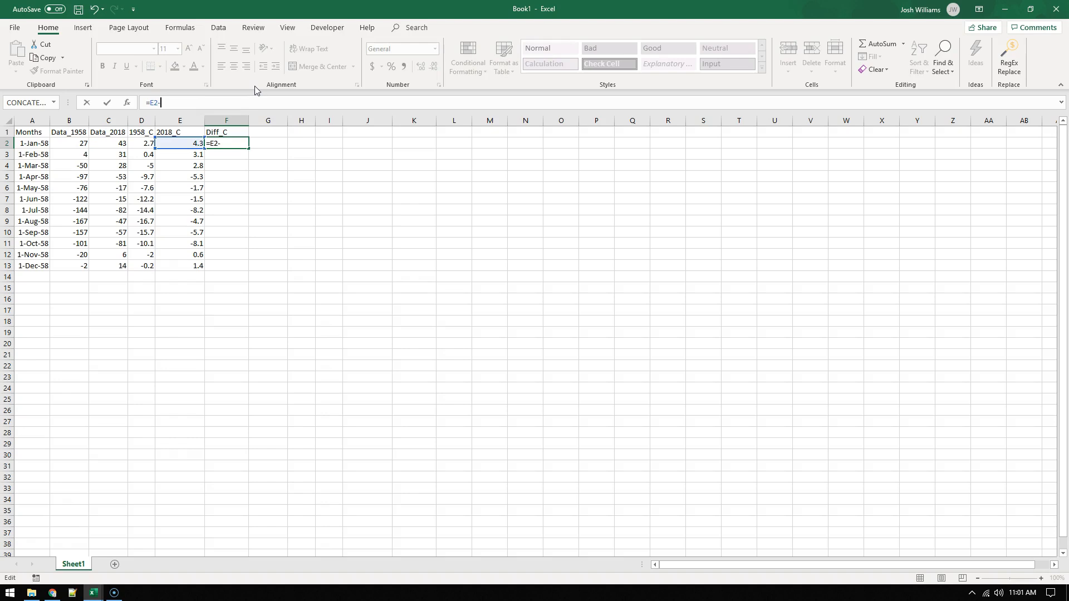
type("D")
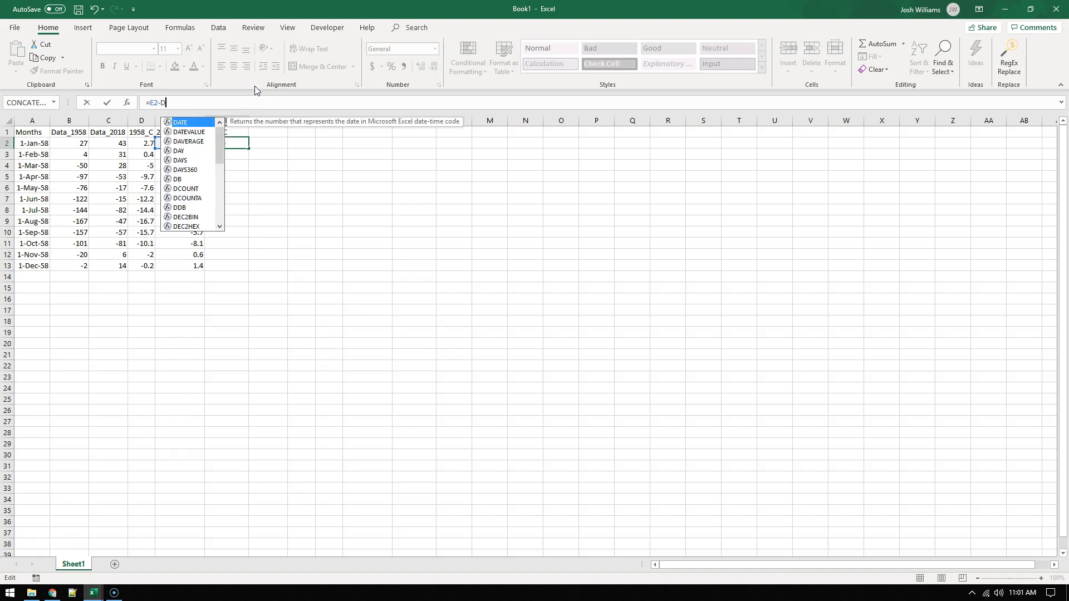
type("2")
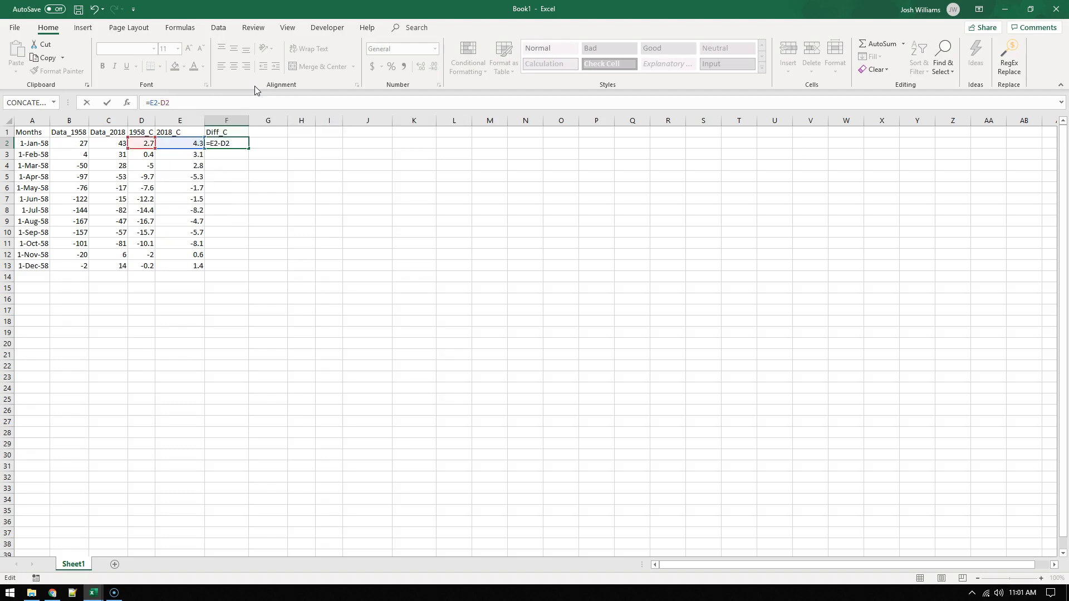
key("Return")
left_click(242, 143)
left_click_drag(248, 150, 241, 269)
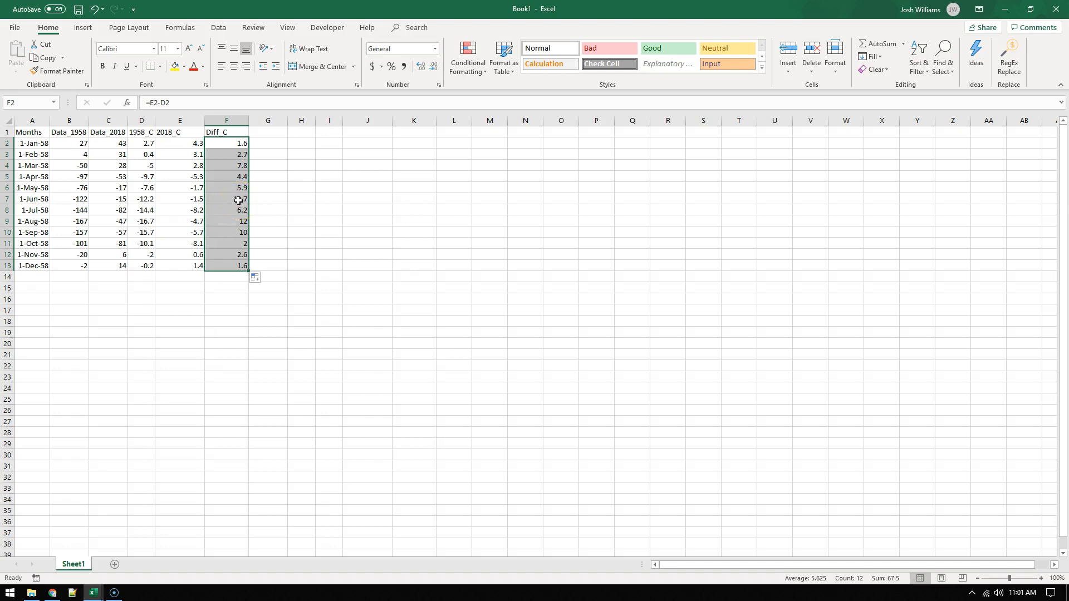
left_click(255, 342)
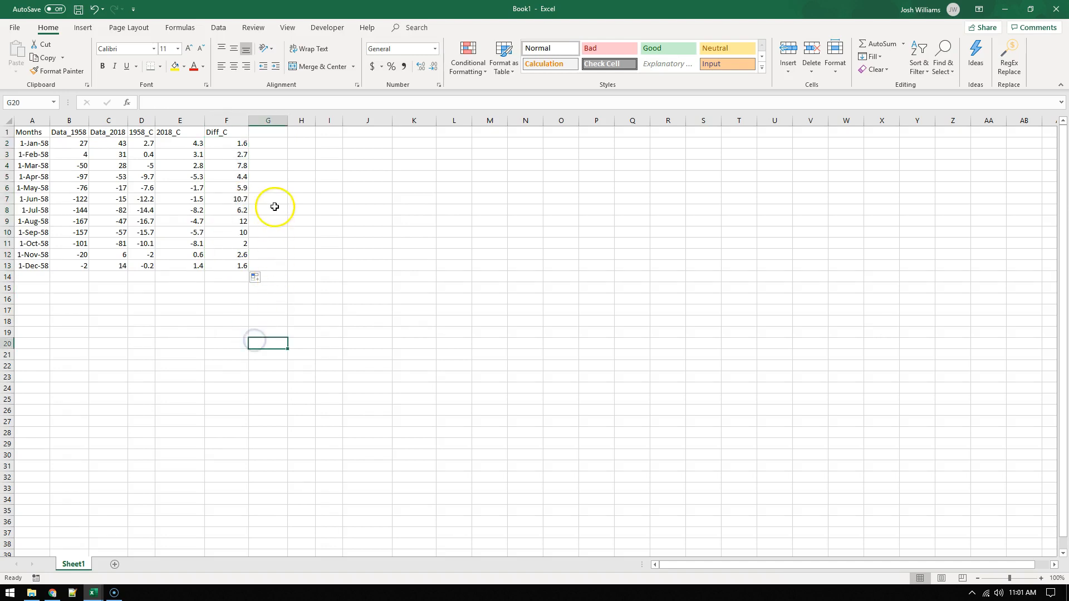
Label the row below the December data Avg in cell A14
left_click(234, 265)
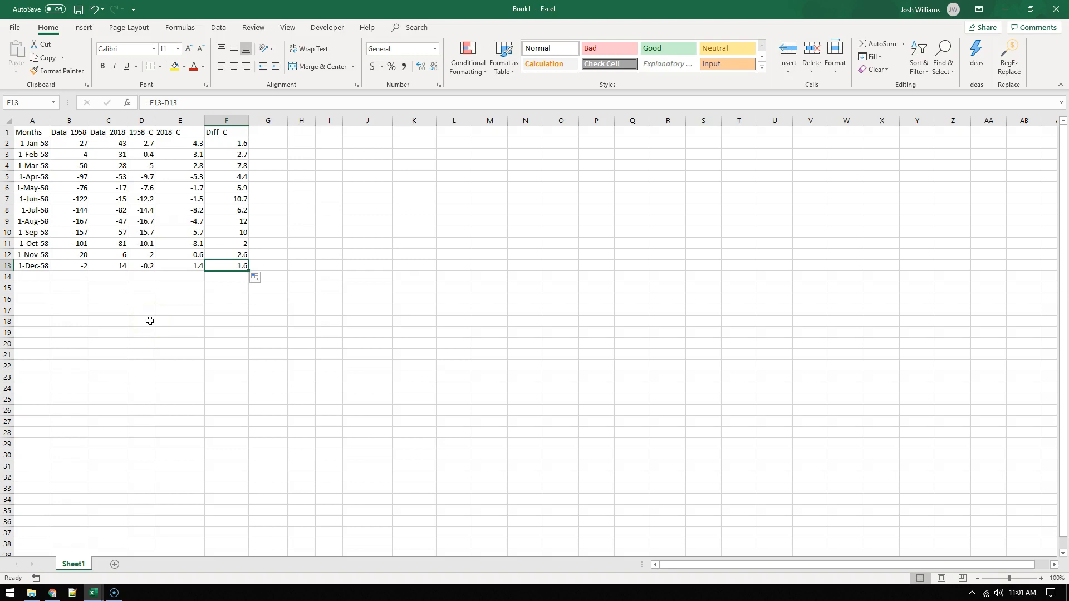
left_click(148, 277)
left_click(35, 278)
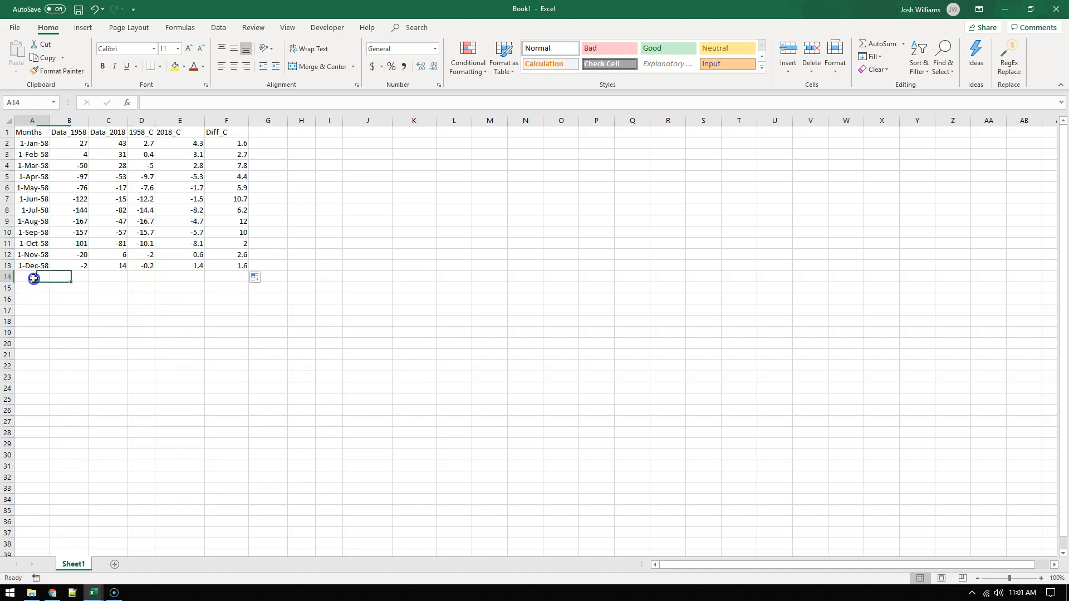
type("Avgt")
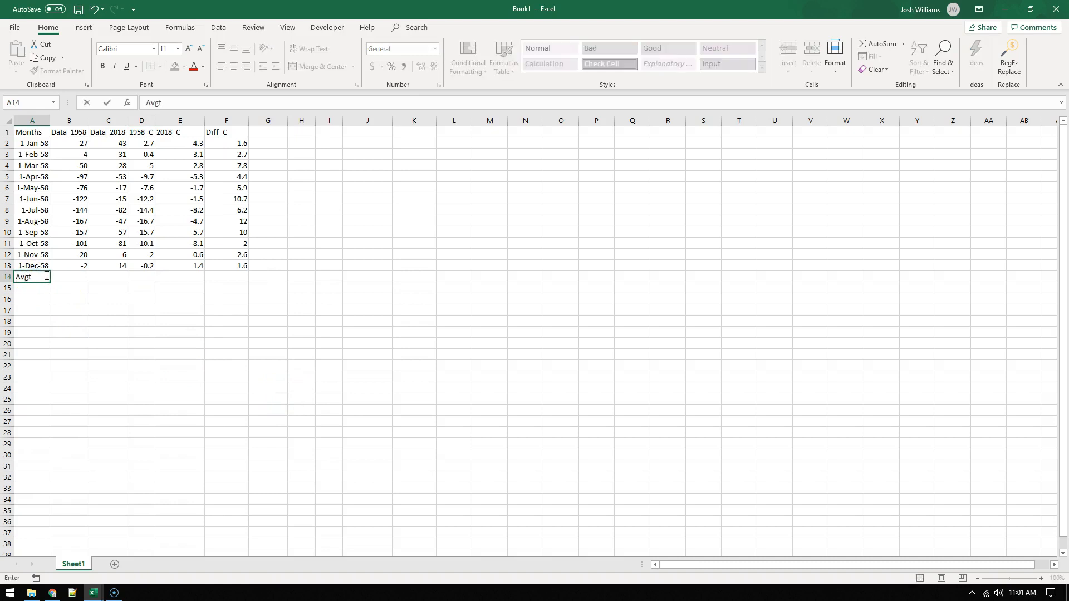
key("Right")
key("Right")
key("Right")
key("Left")
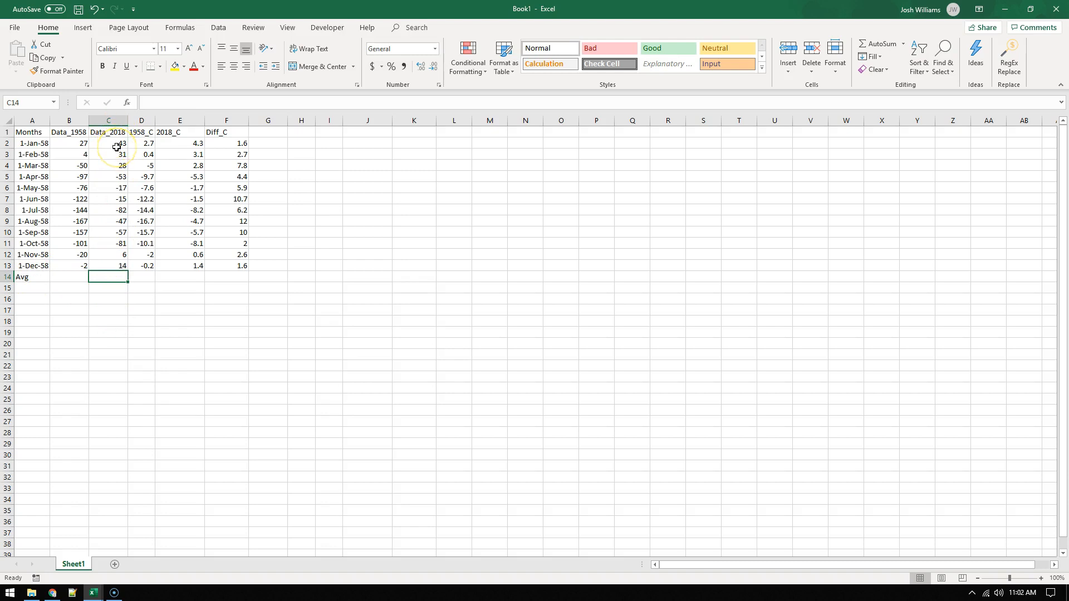
Insert the average of the 1958_C values D2:D13 in cell D14
left_click(146, 286)
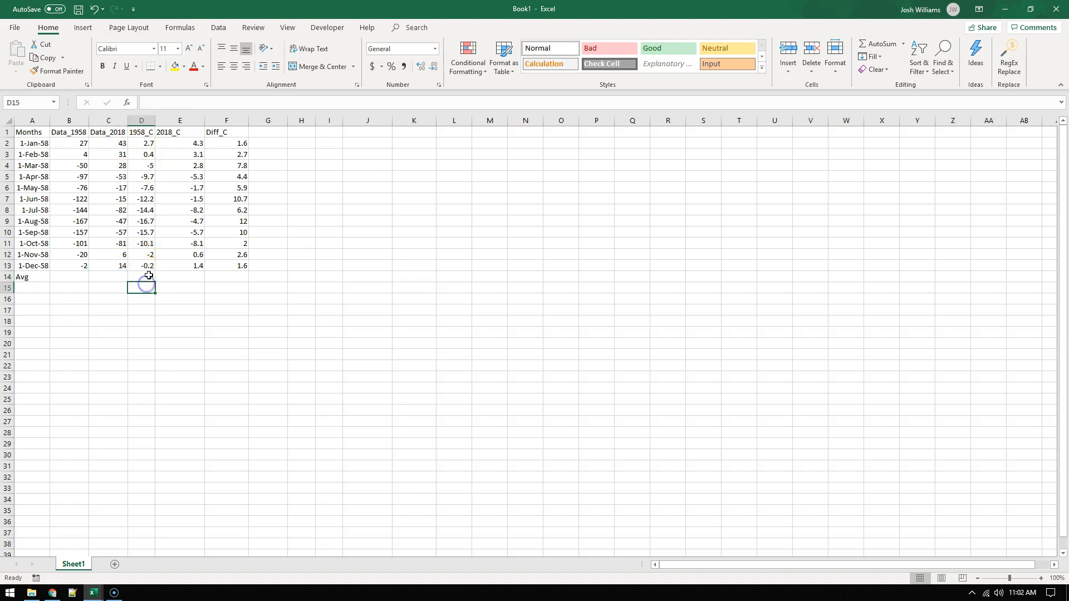
left_click(142, 277)
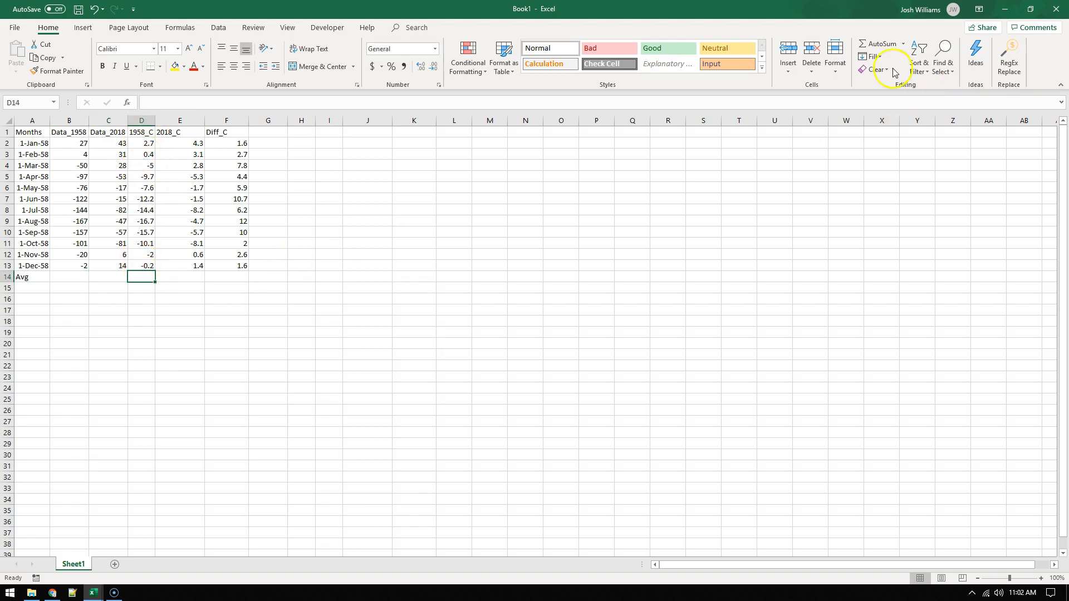
left_click(905, 49)
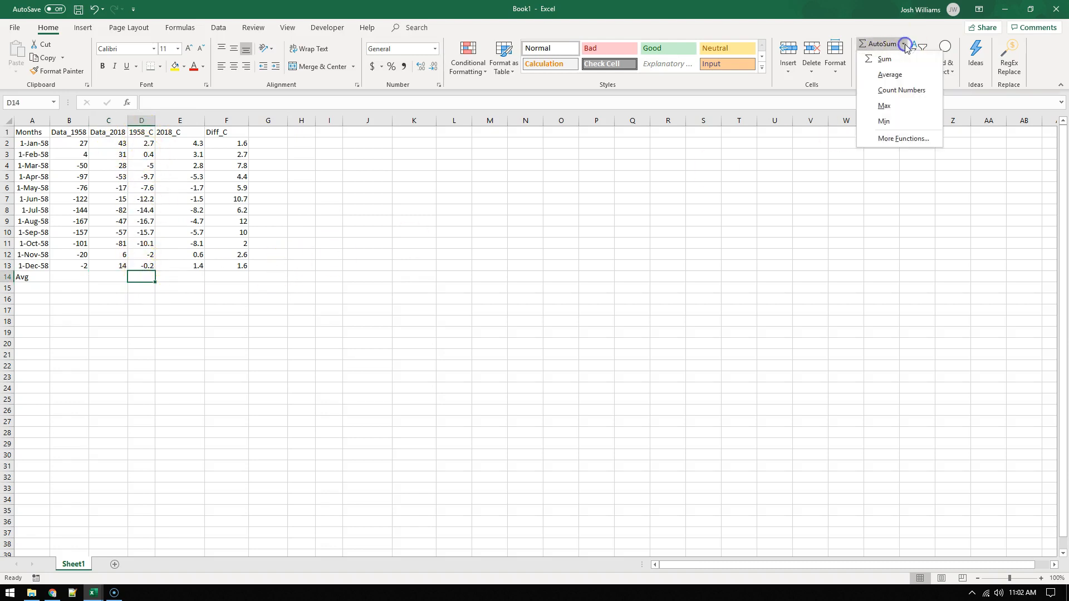
left_click(886, 76)
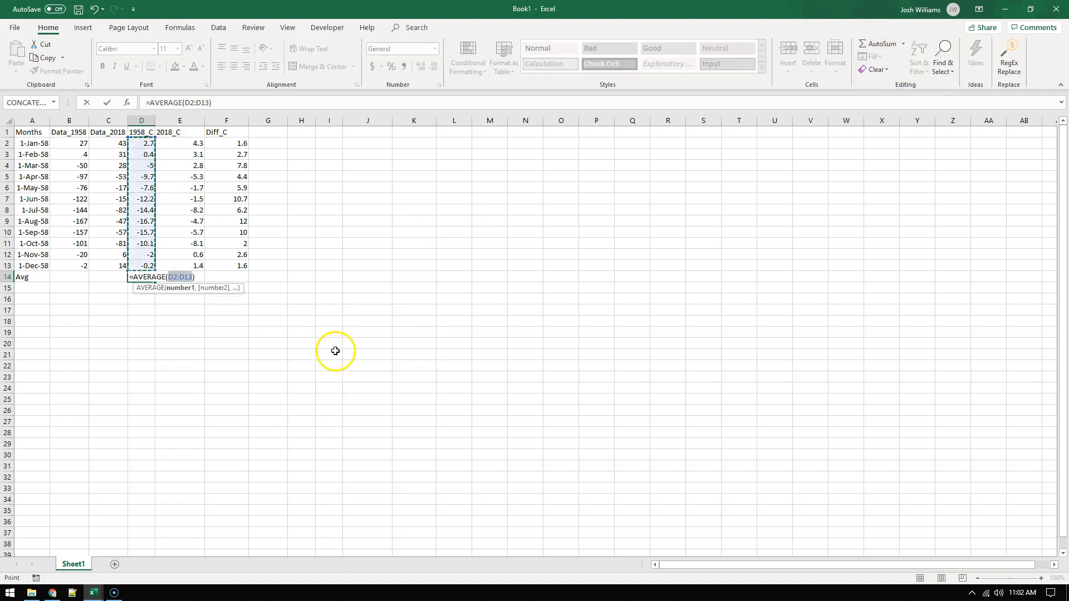
key("Return")
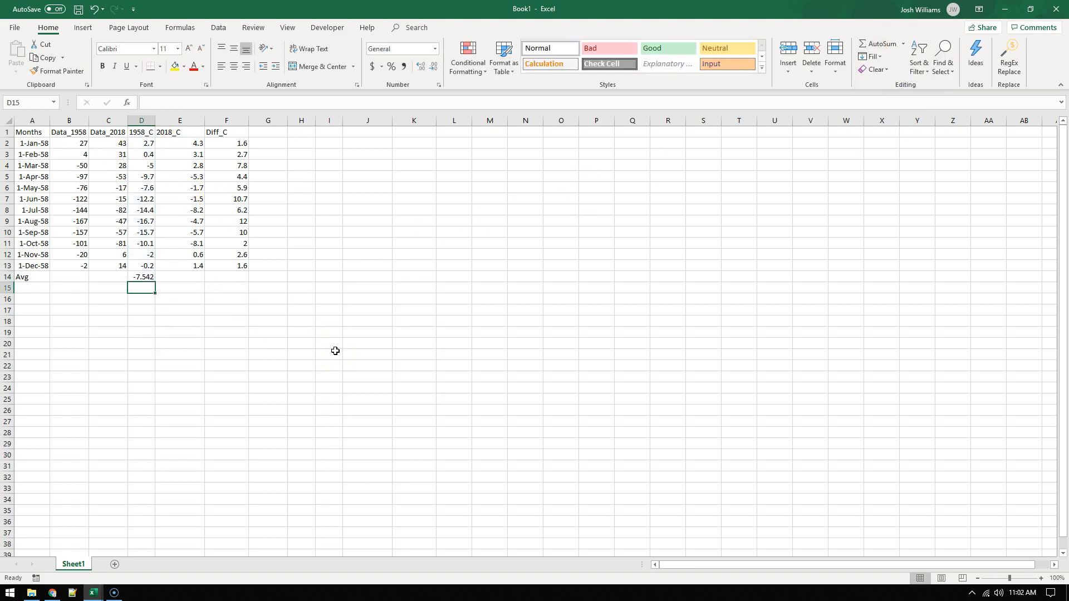
key("Up")
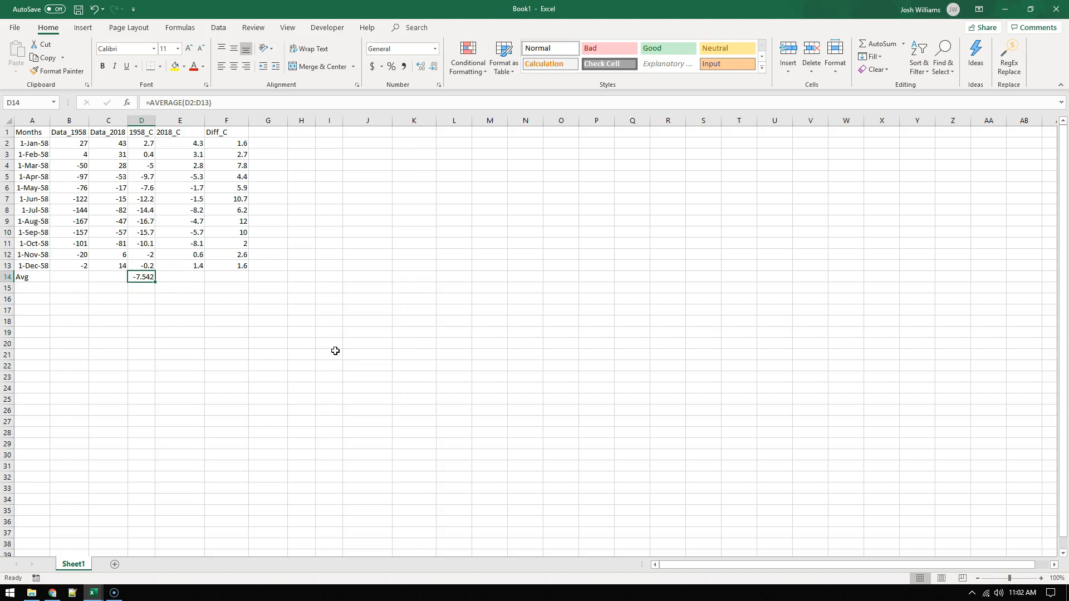
Insert the average of the 2018_C values E2:E13 in cell E14
key("Right")
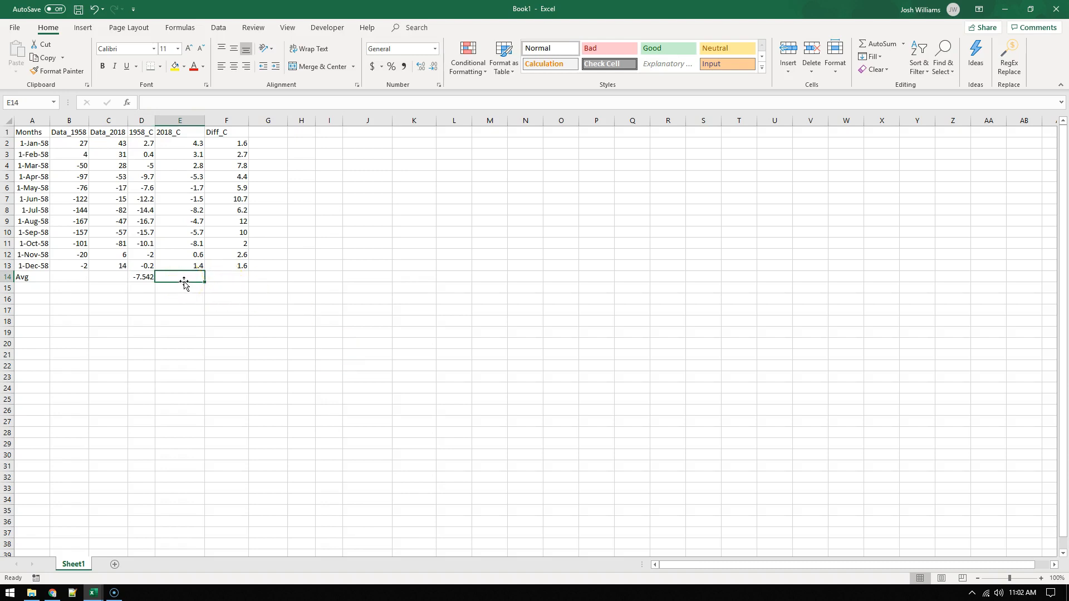
left_click(903, 44)
left_click(898, 73)
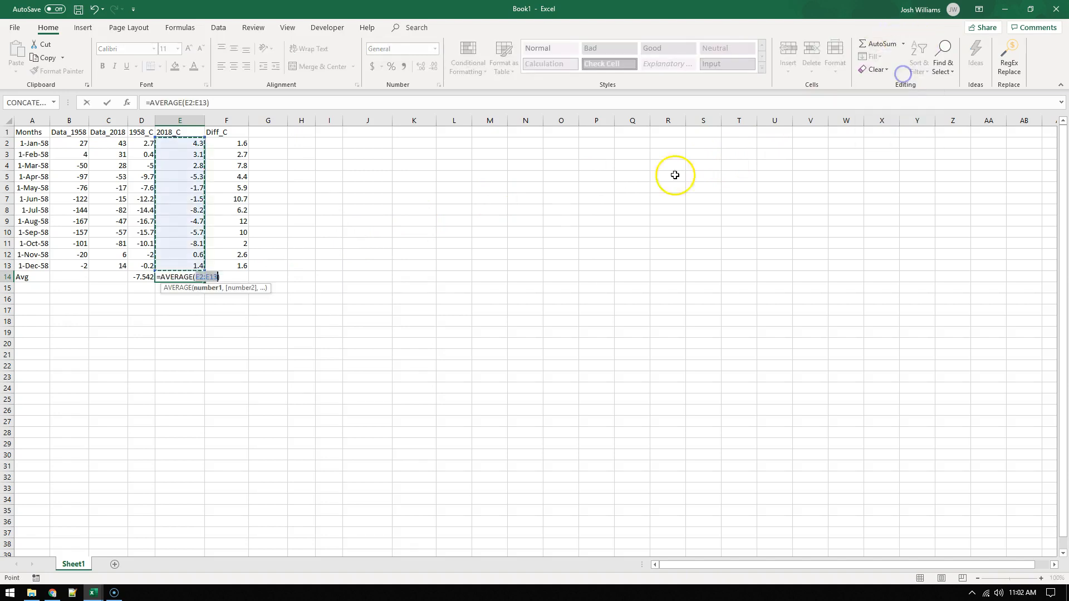
key("Return")
key("Up")
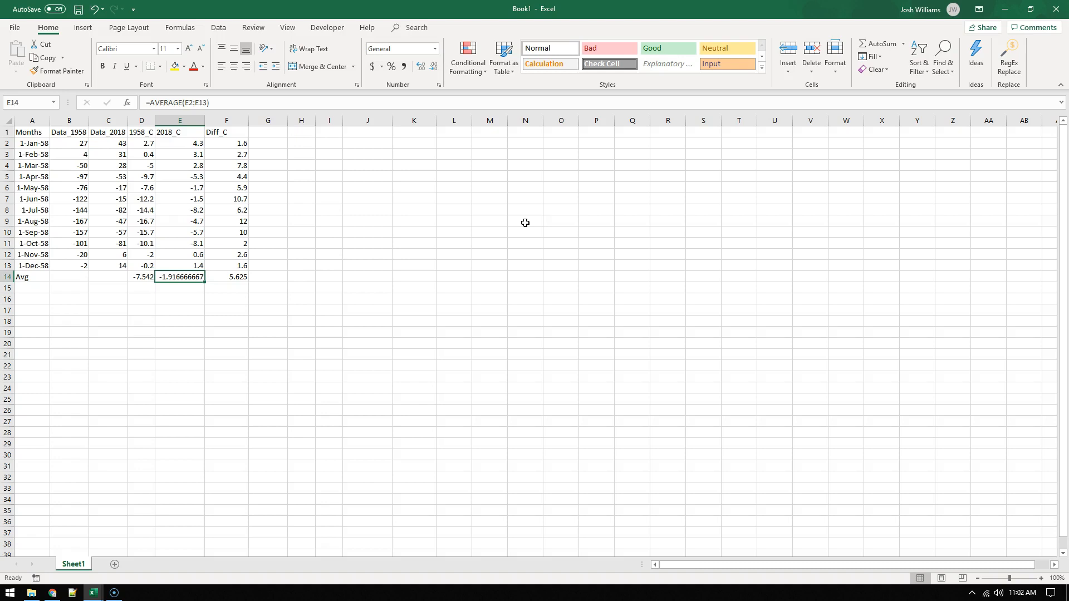
key("Right")
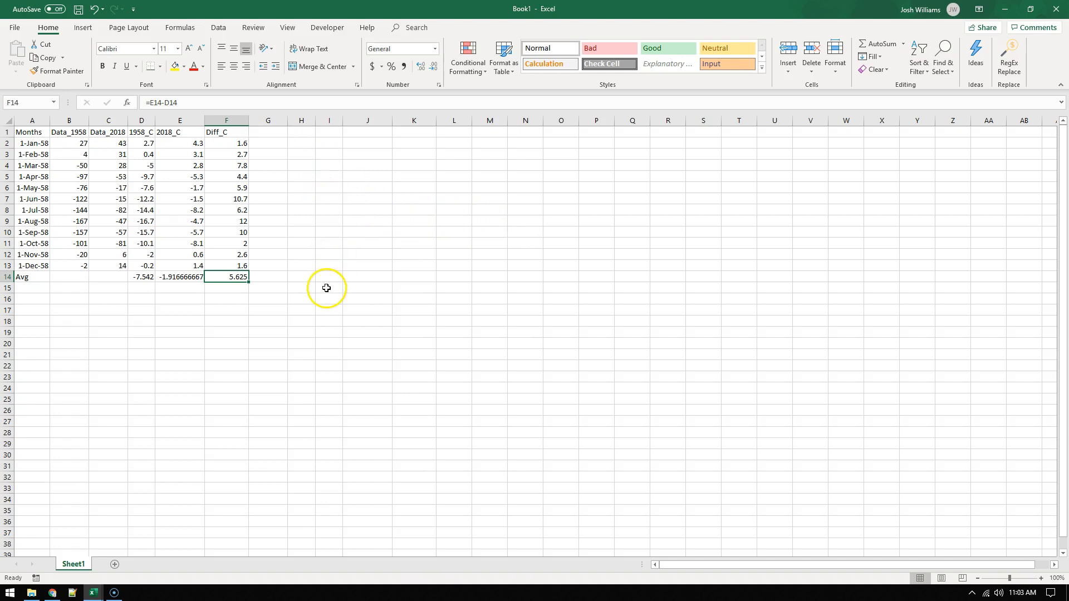
Add the column headers 1958_F, 2018_F and Diff_F in cells H1, I1 and J1
left_click(301, 131)
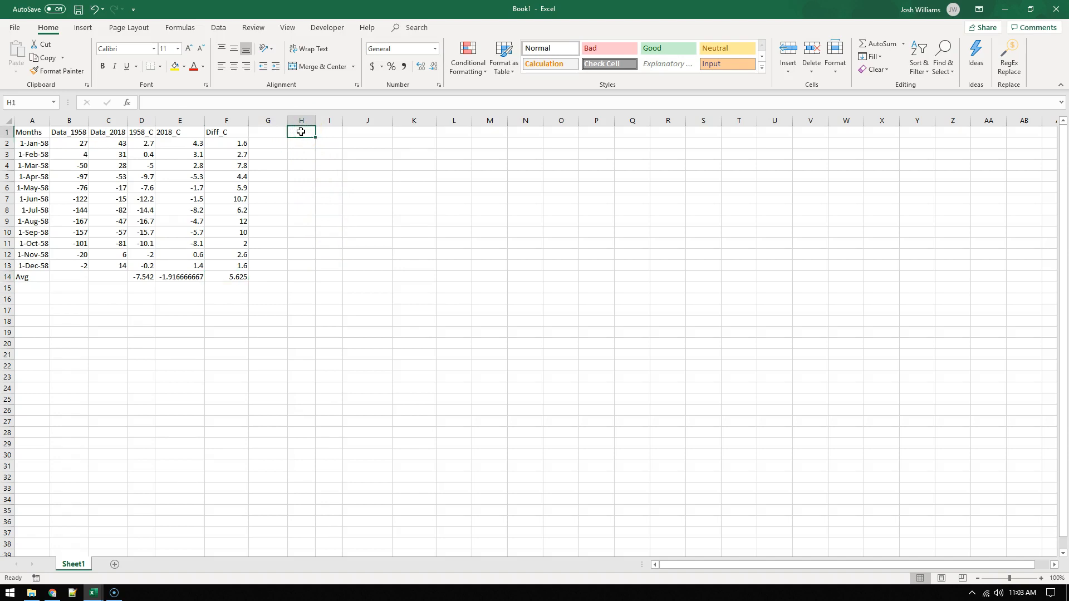
type("1958_F")
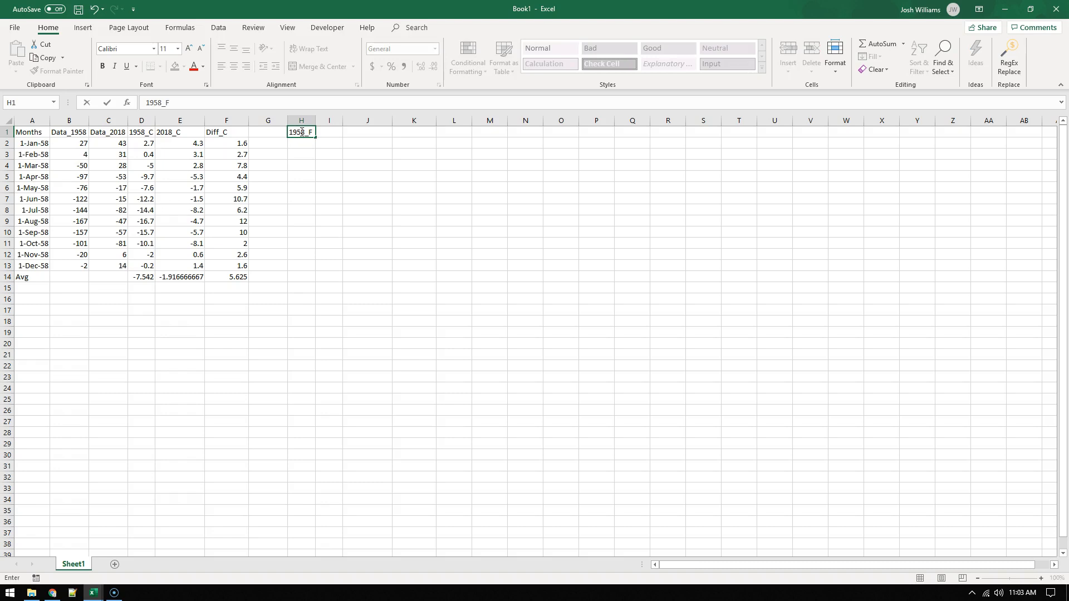
key("Tab")
type("201")
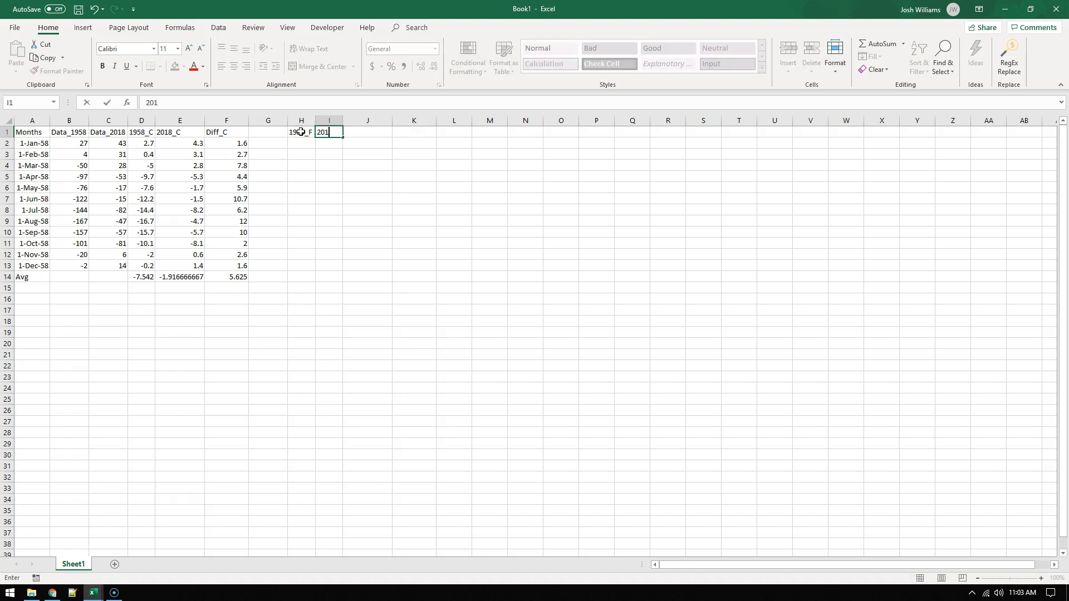
type("8_F")
key("Tab")
type("D")
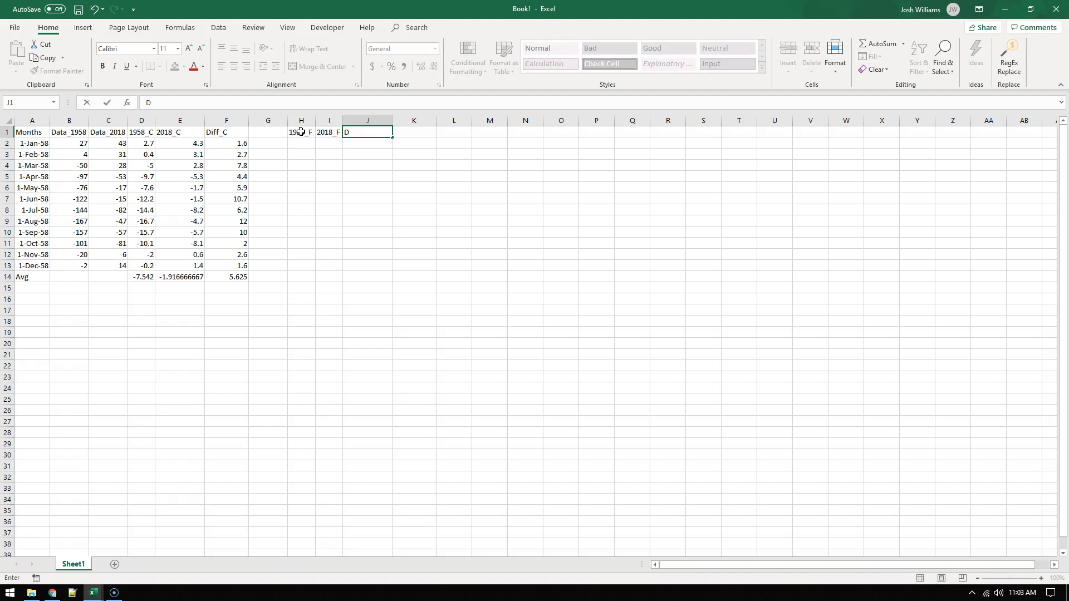
type("iff_F")
left_click(389, 219)
Convert the 1958 Celsius values to Fahrenheit with =(D2*9/5)+32 in H2 and fill it down through H13
left_click(299, 140)
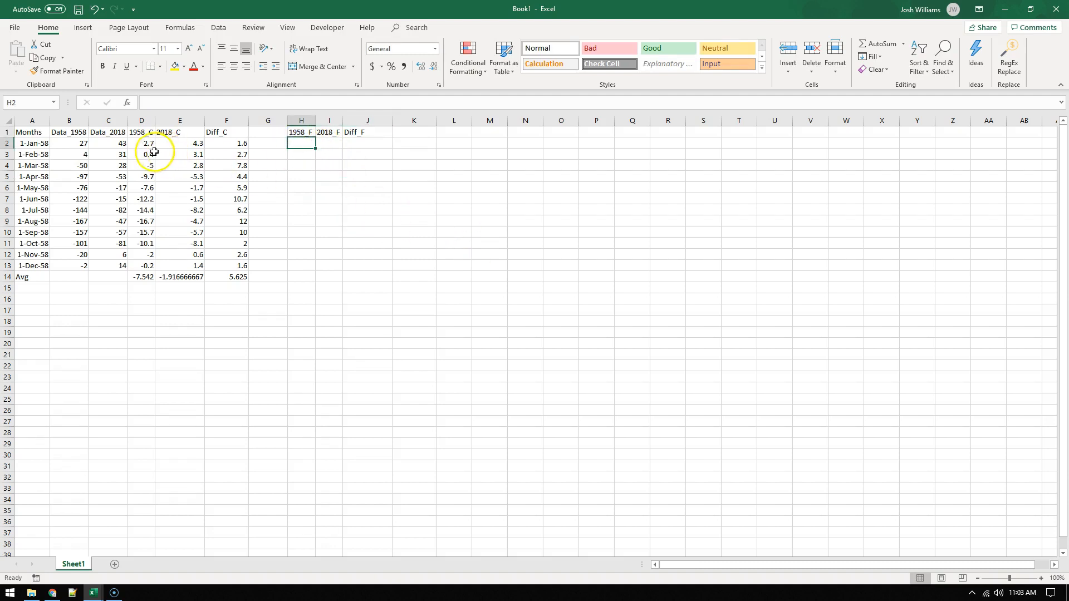
left_click(180, 102)
type("=")
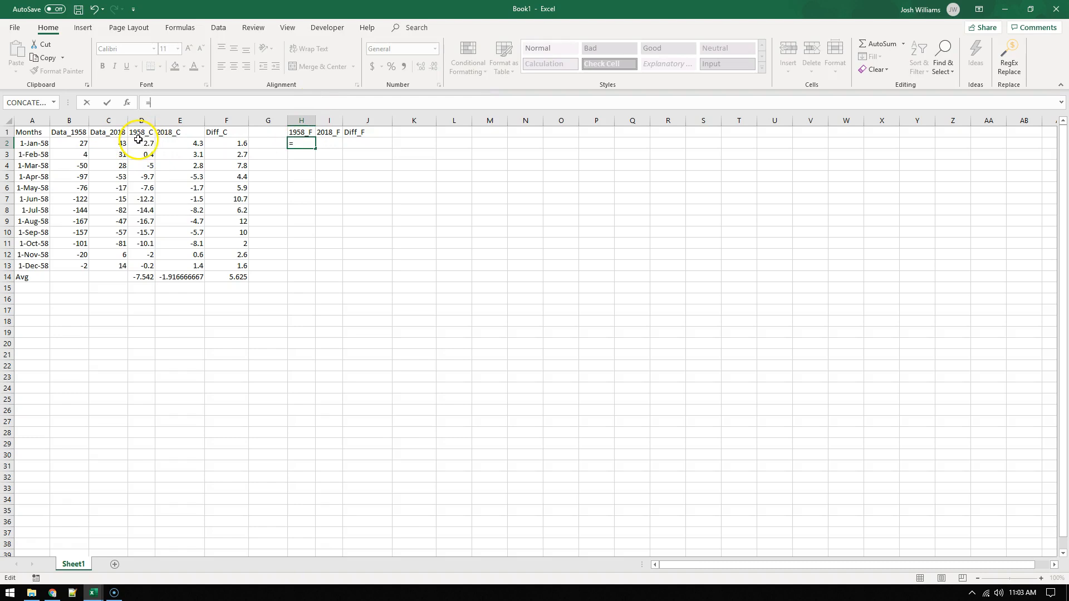
type("(D2")
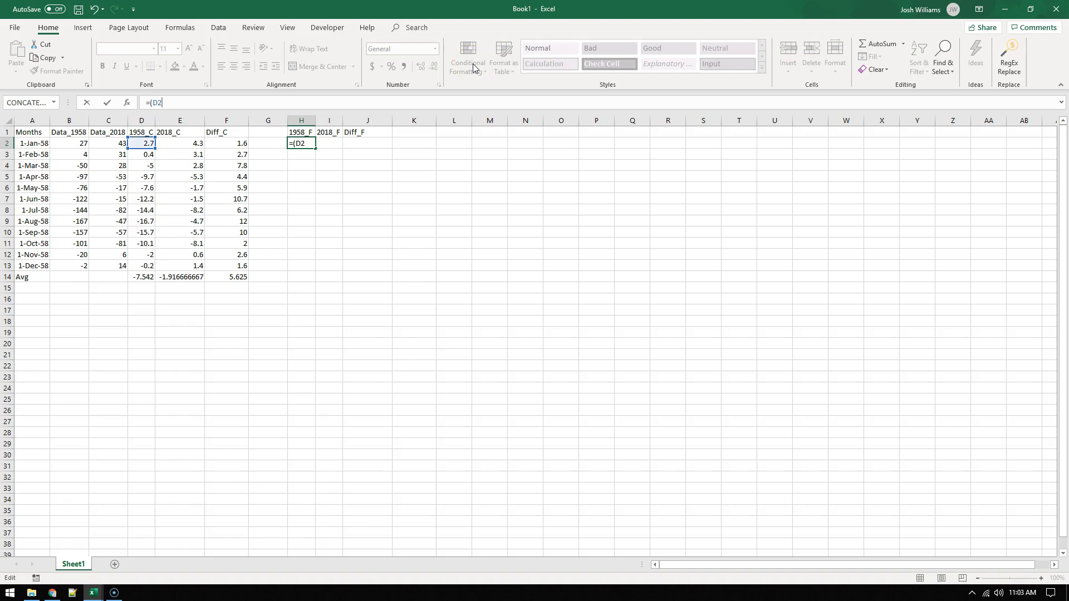
type("*9/5)+32")
key("Return")
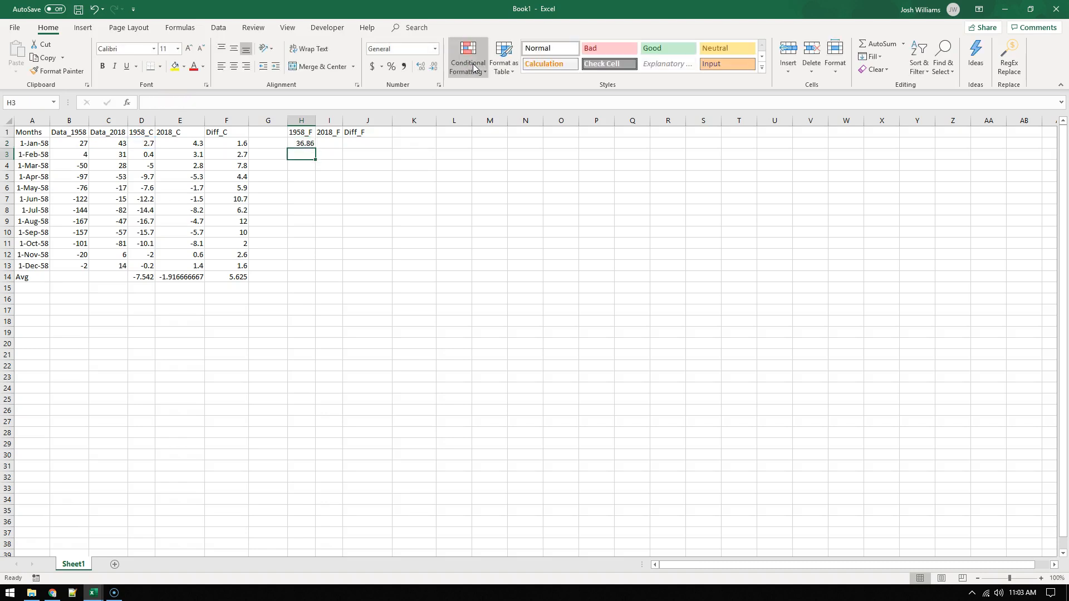
left_click(306, 144)
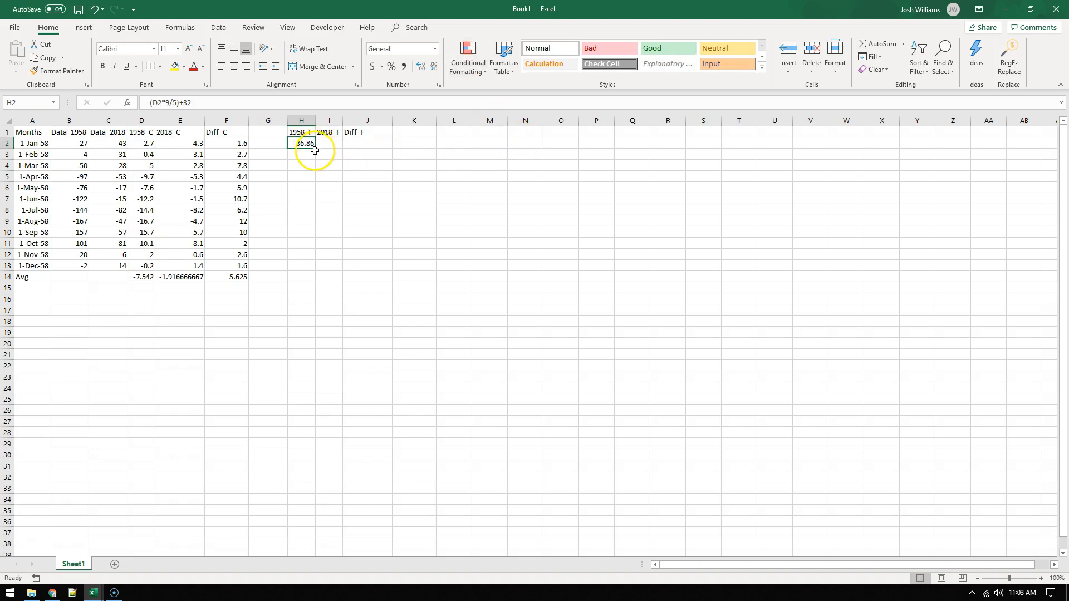
left_click_drag(314, 147, 315, 274)
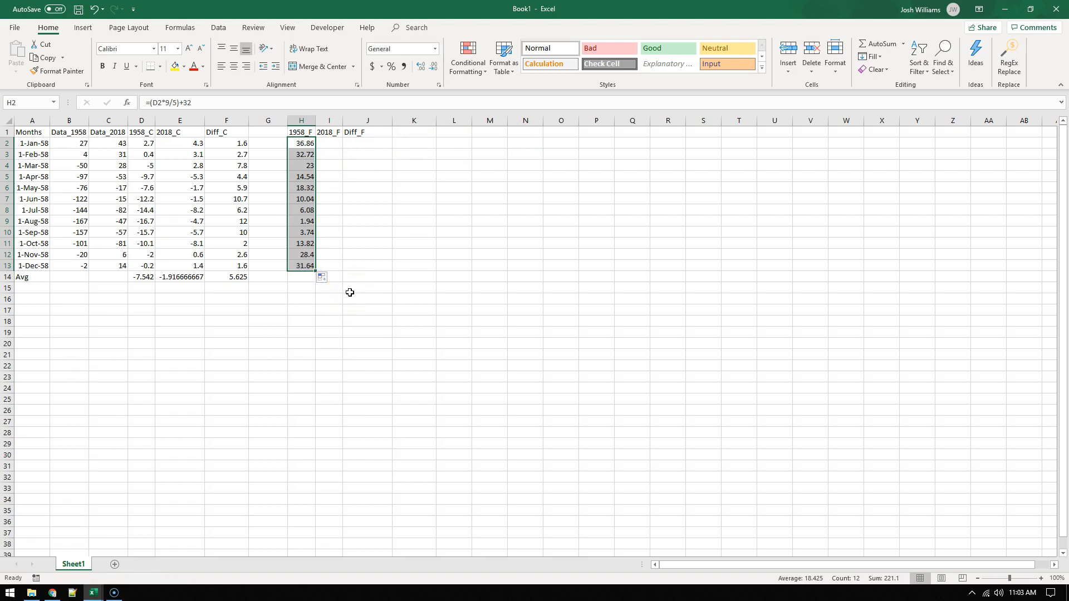
Convert the 2018 Celsius values to Fahrenheit with =(E2*9/5)+32 in I2 and fill it down through I13
left_click(331, 140)
left_click(309, 145)
left_click(334, 144)
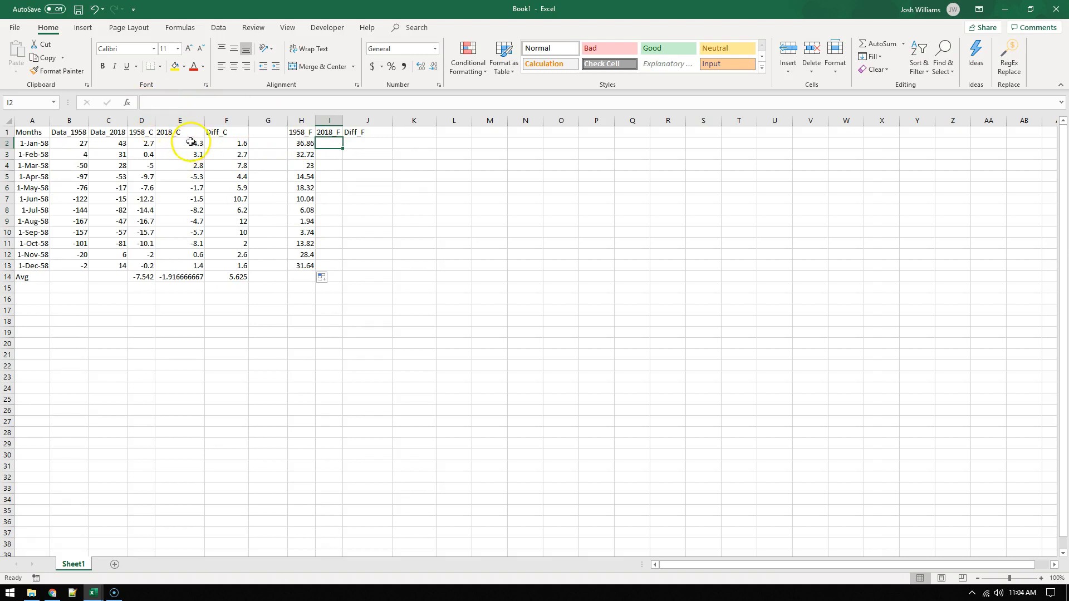
left_click(160, 102)
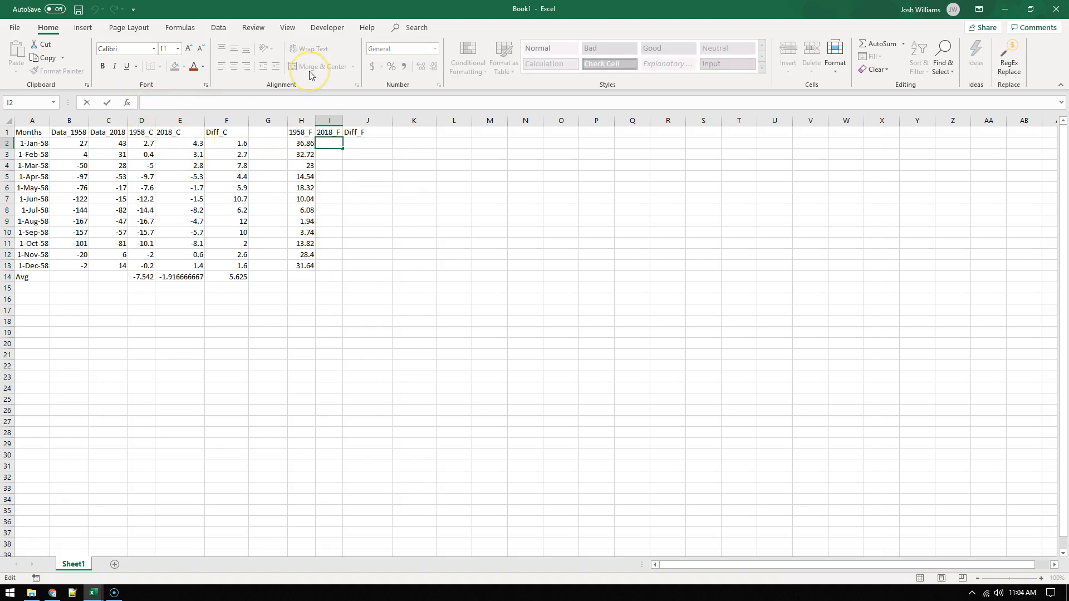
type("(E2*9/5)+32")
key("Return")
left_click(331, 146)
left_click(143, 102)
type("=")
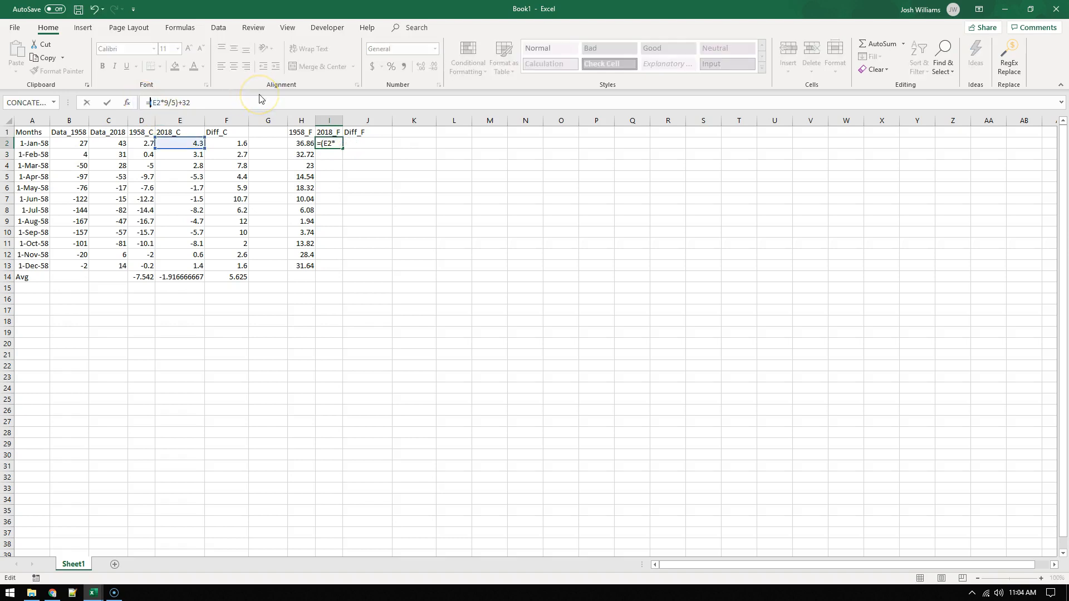
key("Return")
left_click(330, 144)
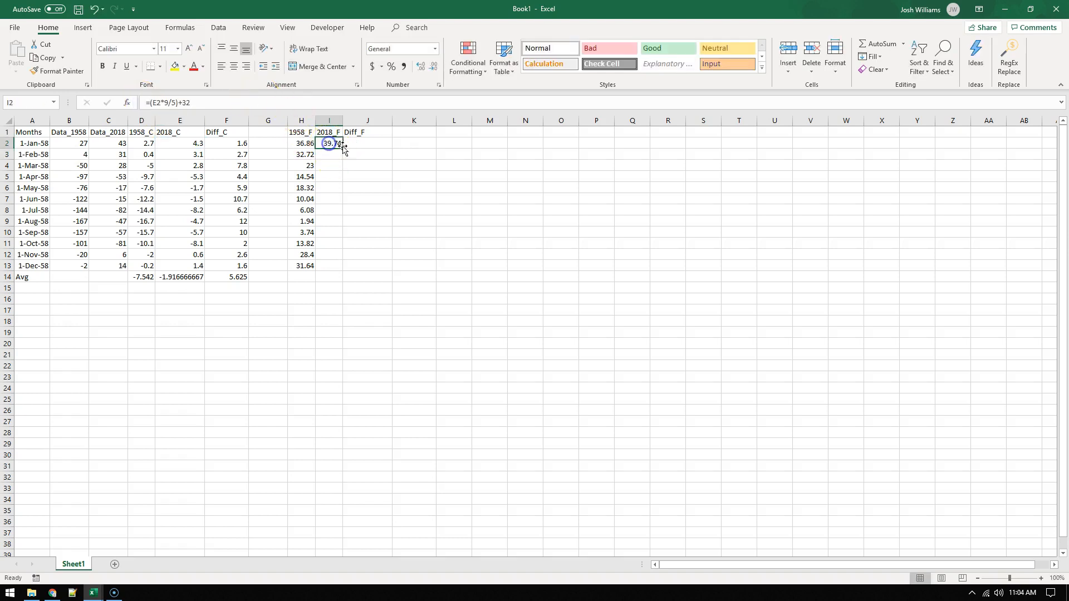
left_click_drag(342, 147, 336, 274)
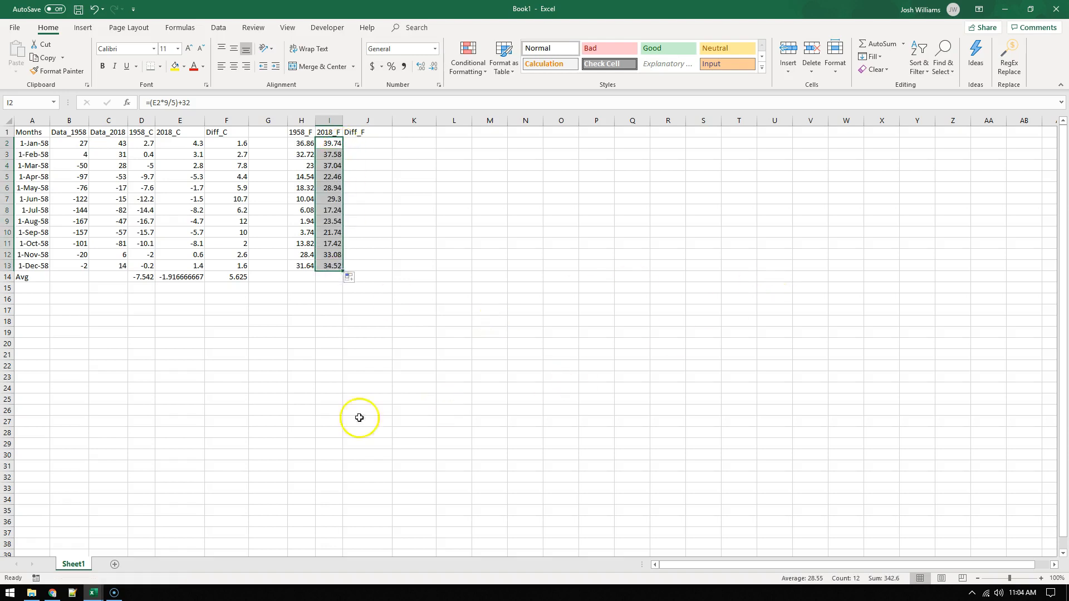
Autofit the width of every column in the sheet to its contents
left_click(316, 429)
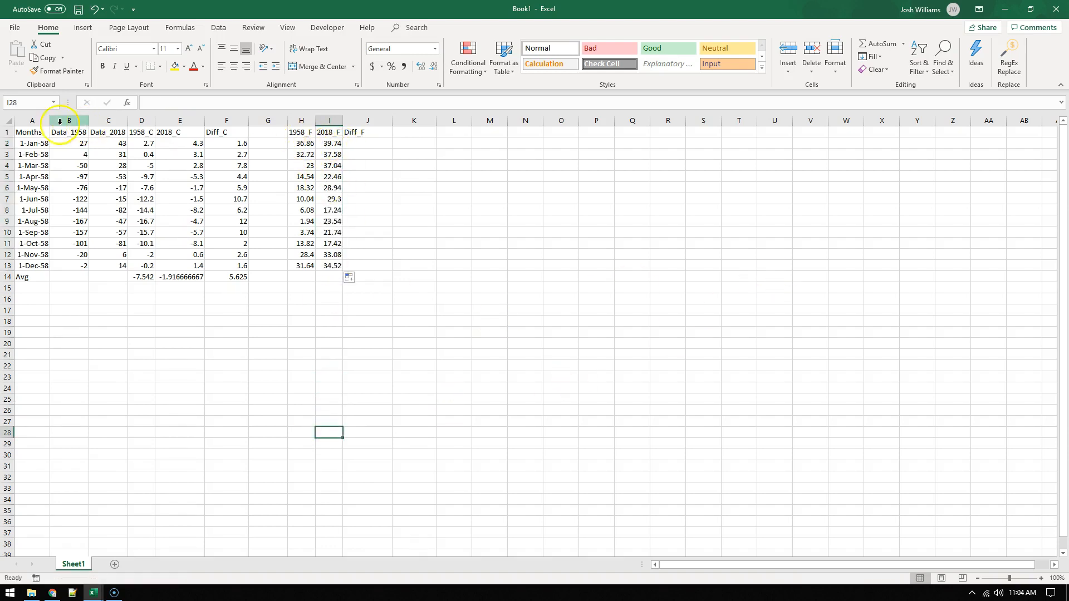
left_click(10, 123)
double_click(50, 120)
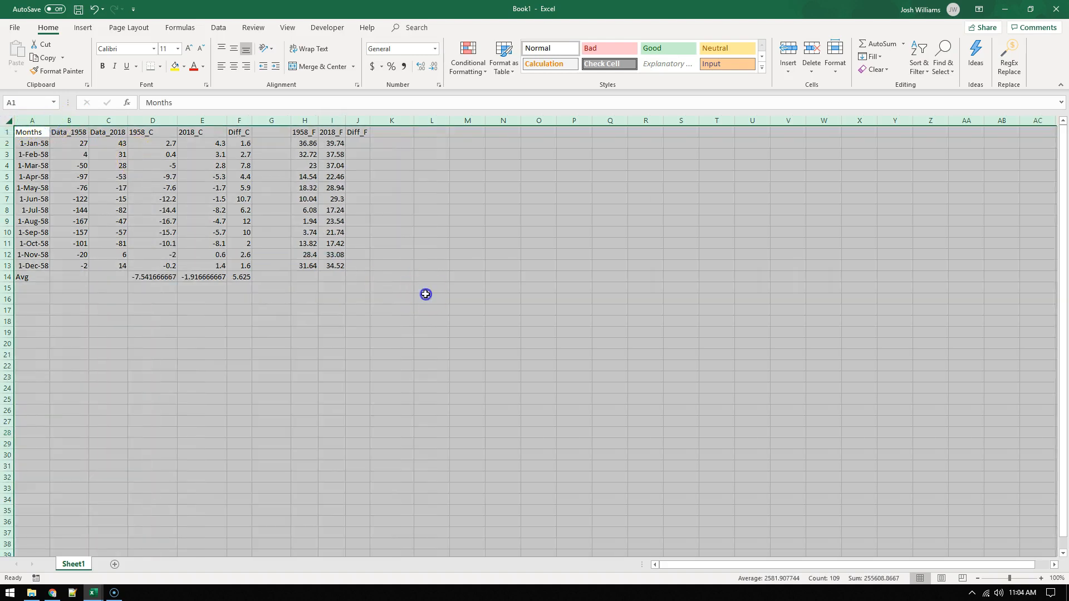
left_click(426, 295)
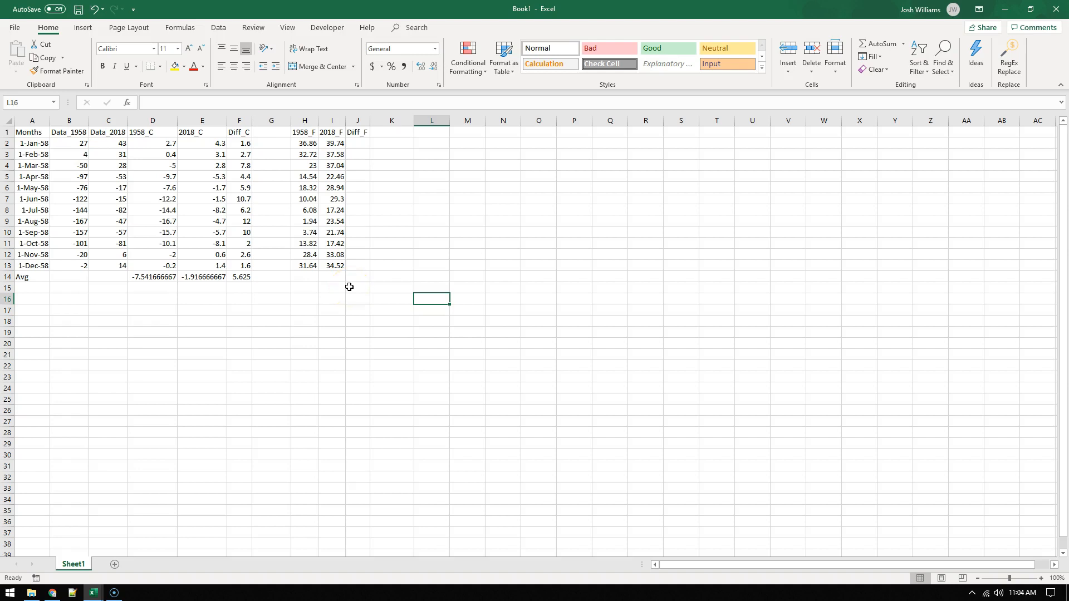
Calculate the difference between the 2018 and 1958 Fahrenheit values with =I2-H2 in J2 and fill it down through J14
left_click(358, 144)
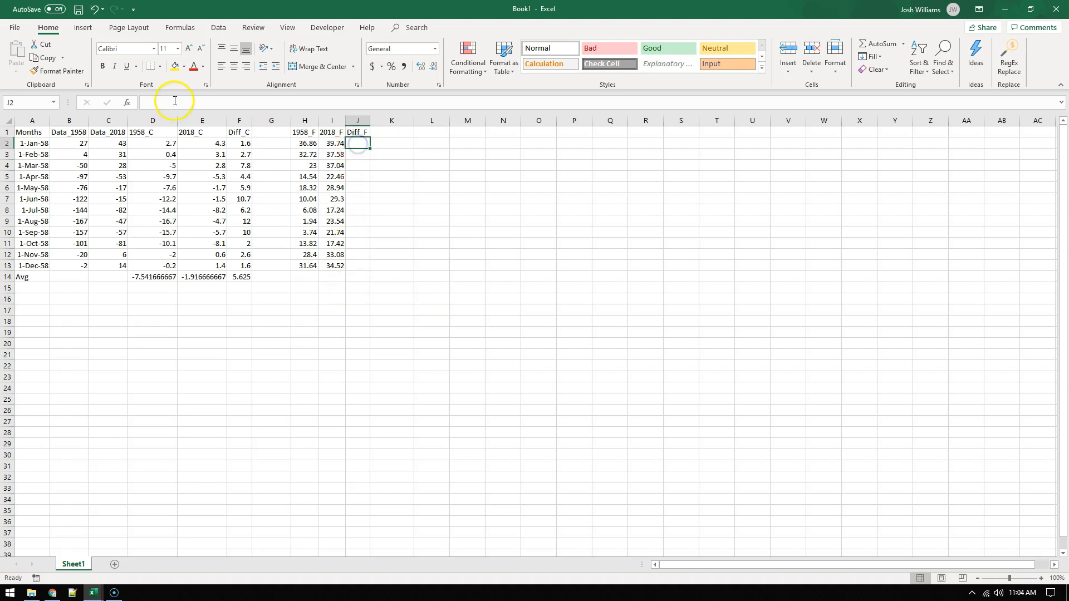
left_click(145, 103)
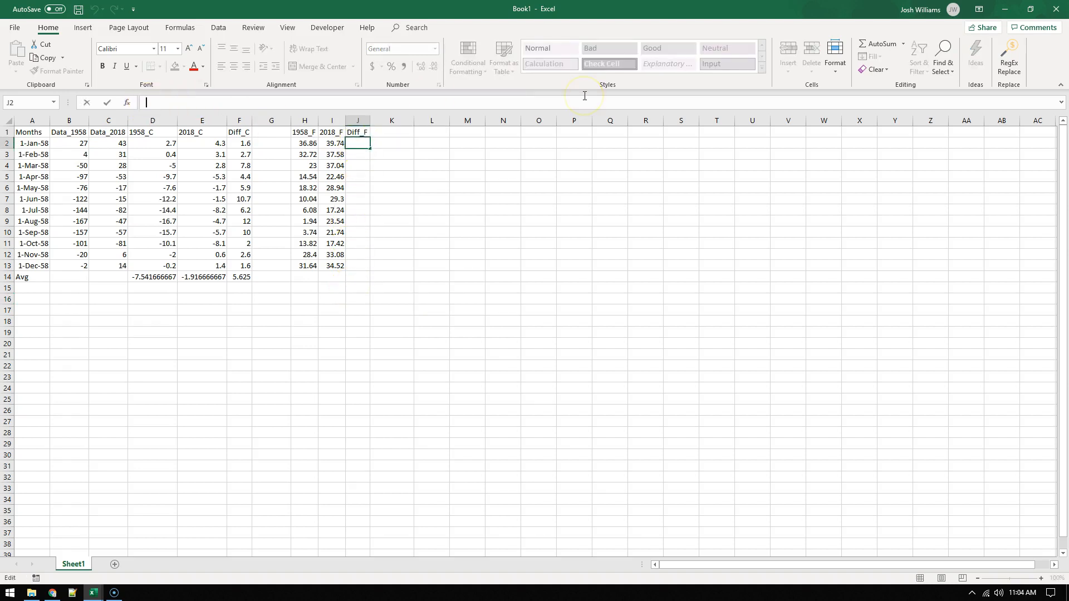
type("=")
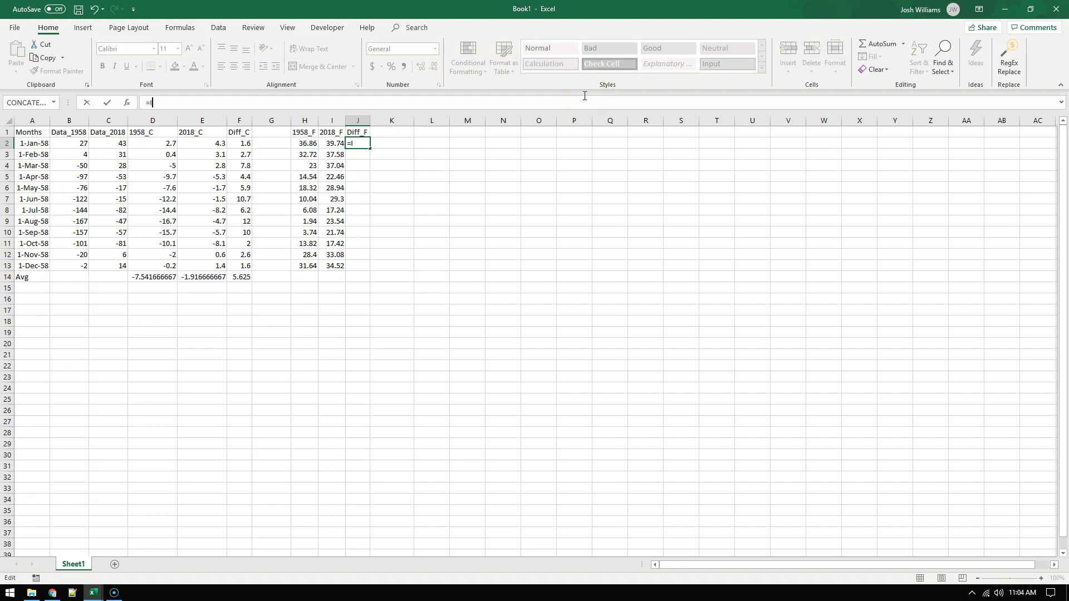
type("I2-H2")
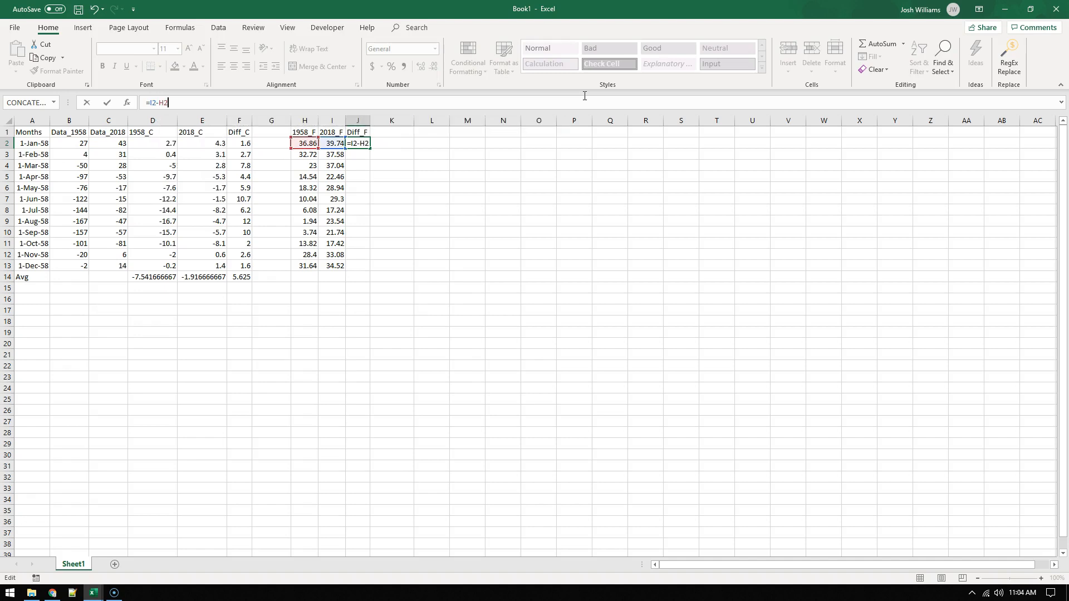
key("Return")
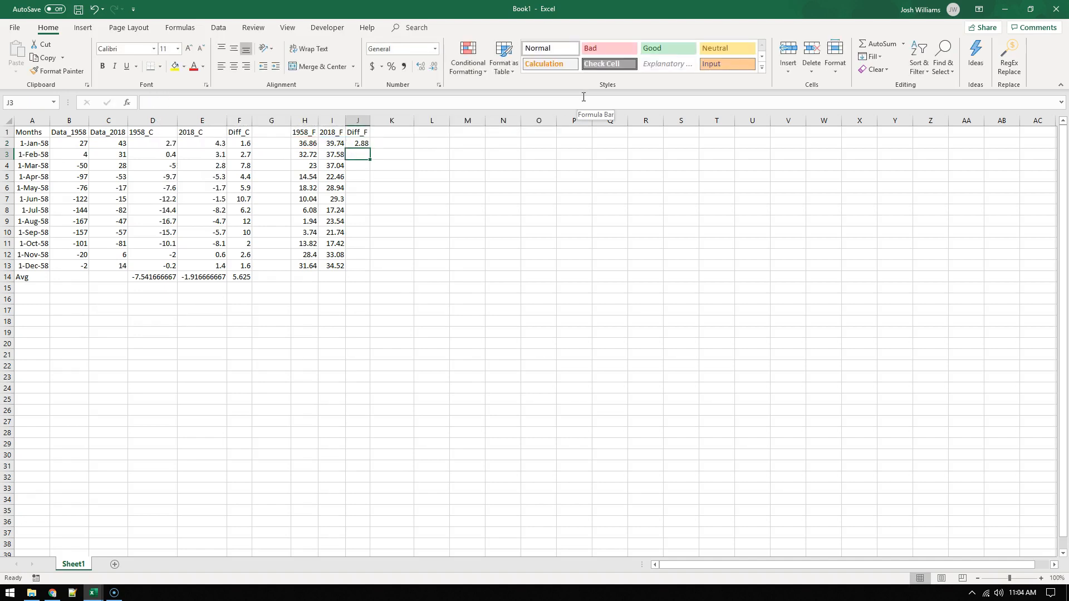
left_click(358, 143)
left_click(370, 147)
left_click_drag(369, 148, 353, 285)
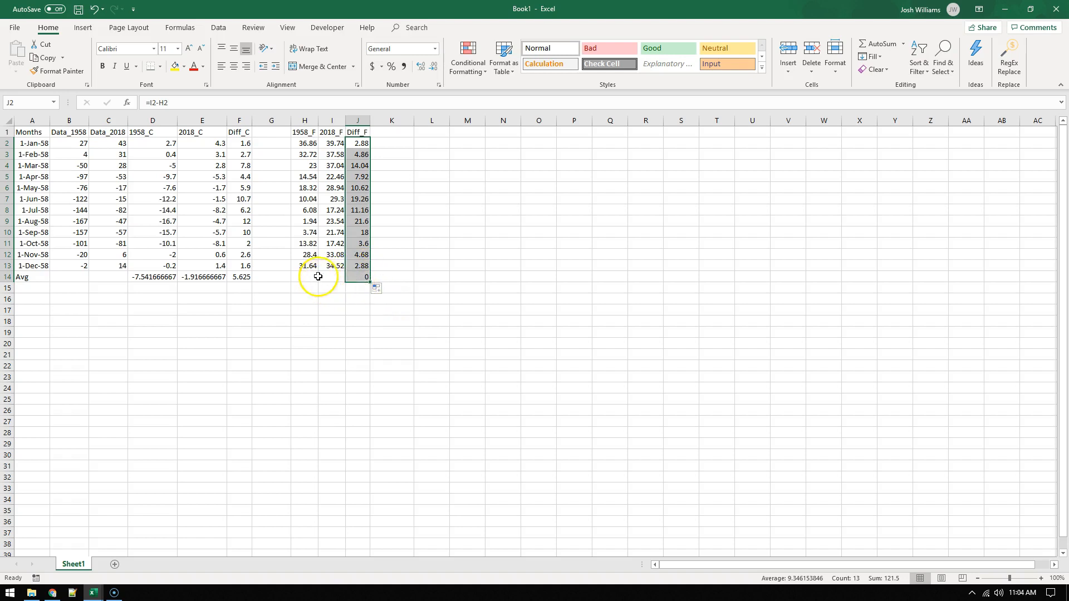
left_click(356, 277)
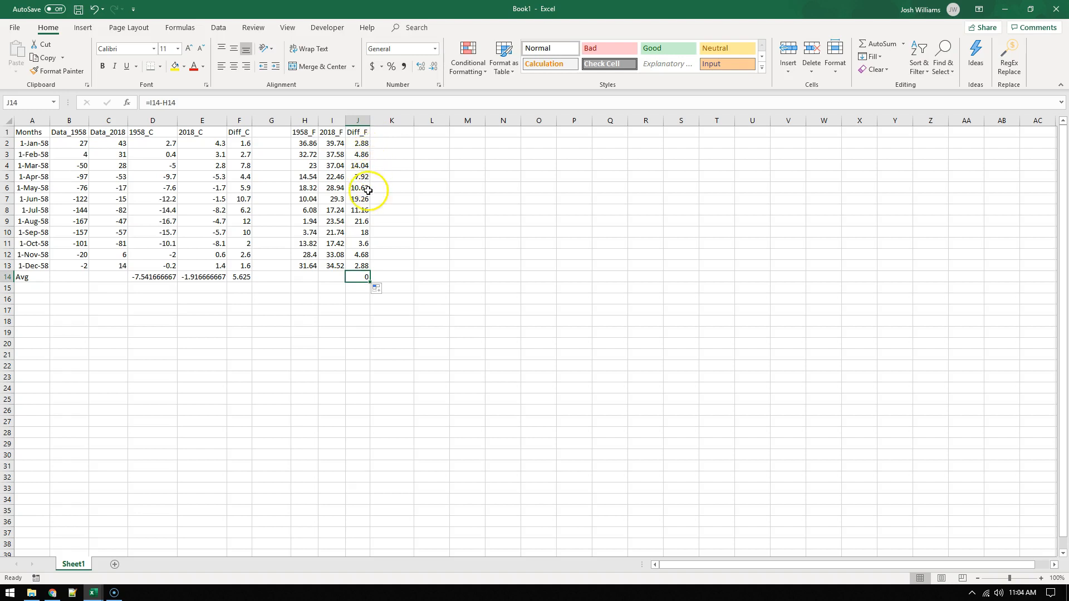
Insert the average of the 1958_F values H2:H13 in cell H14
left_click(307, 276)
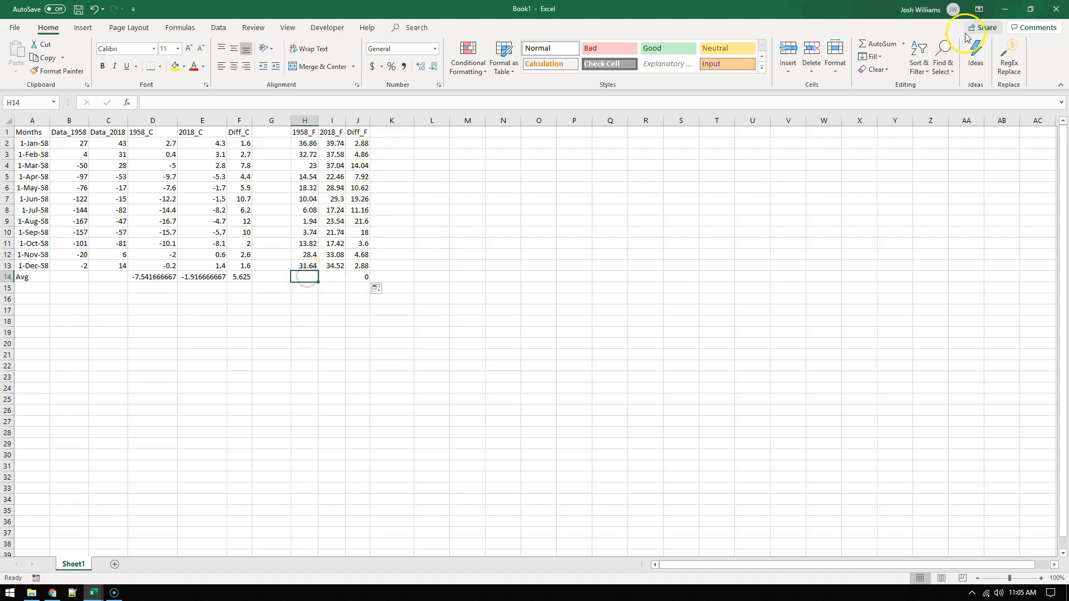
left_click(903, 43)
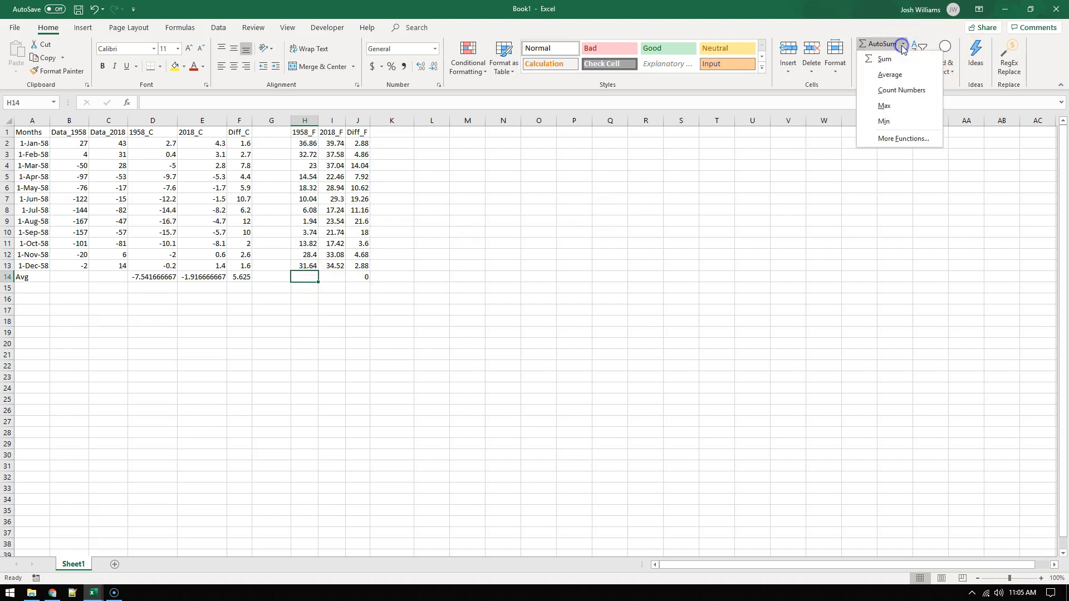
left_click(891, 71)
key("Return")
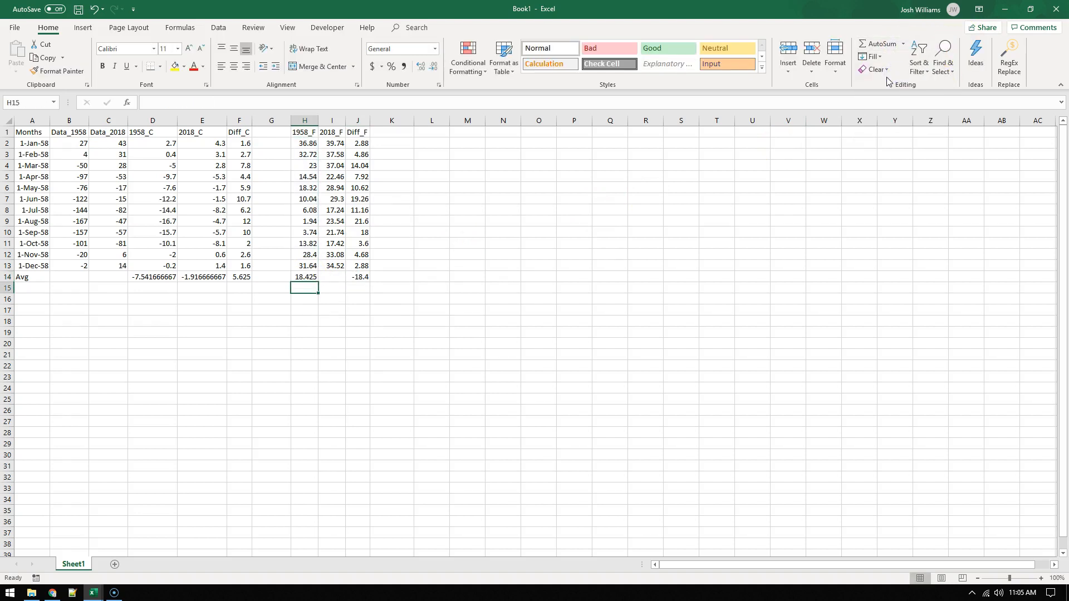
Insert the average of the 2018_F values I2:I13 in cell I14
left_click(337, 277)
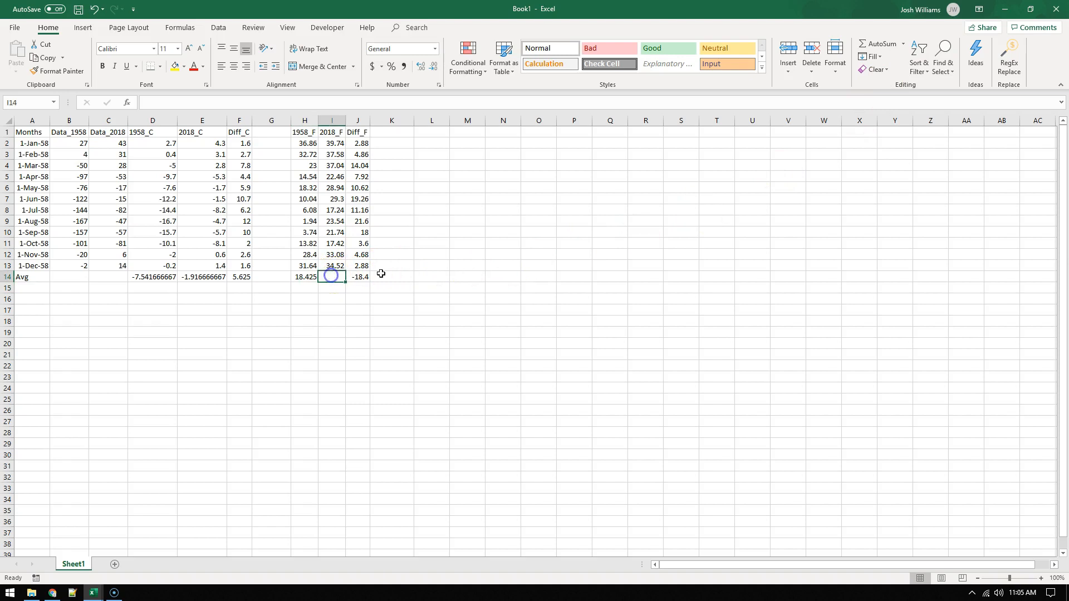
left_click(904, 46)
left_click(901, 73)
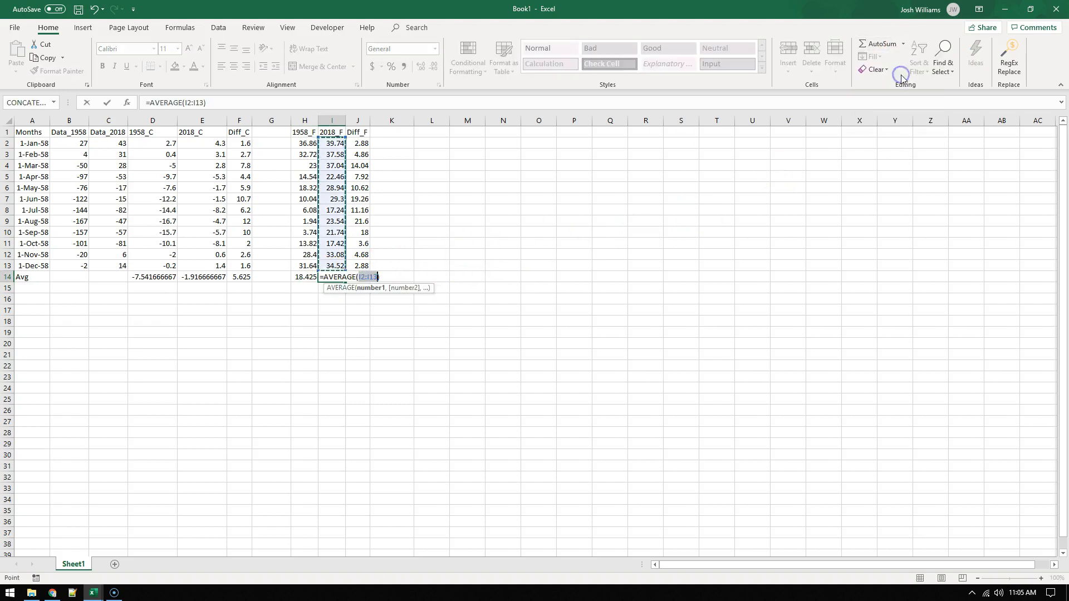
key("Return")
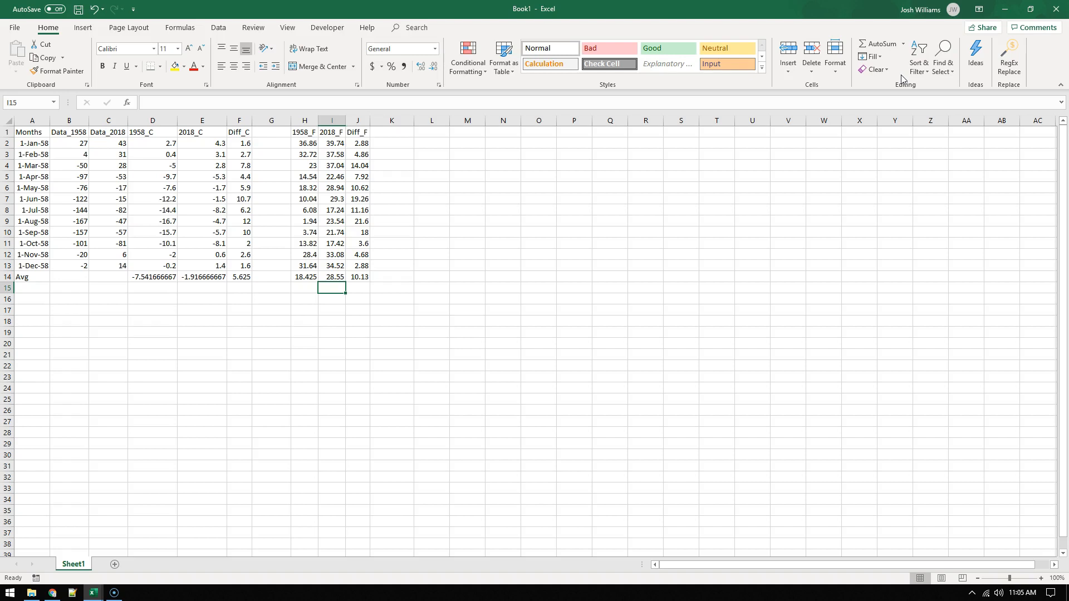
Make the Avg row A14:J14 bold
left_click_drag(19, 277, 369, 278)
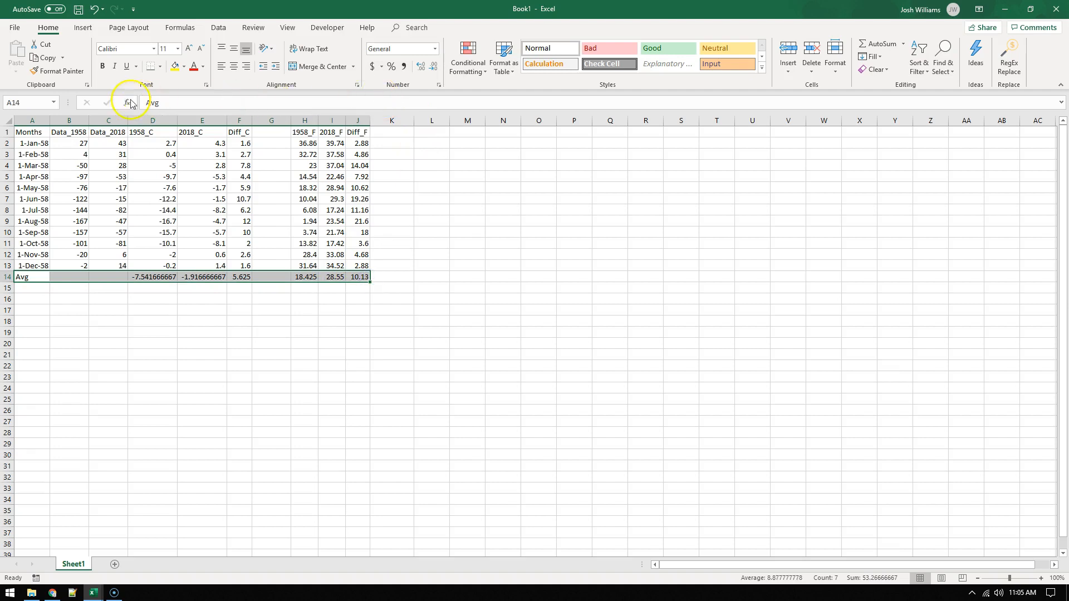
left_click(103, 66)
left_click(503, 354)
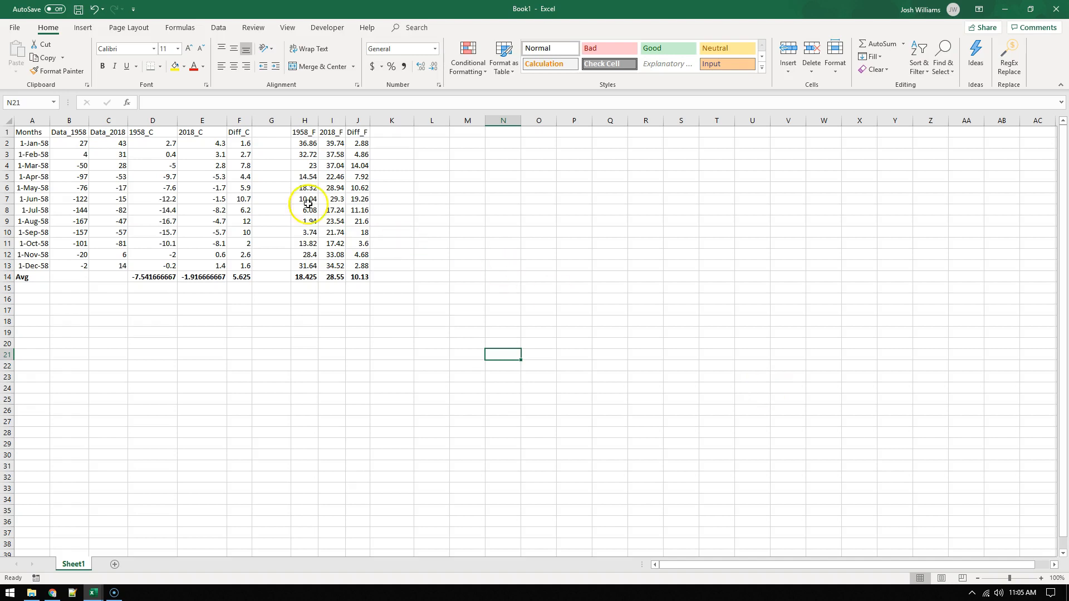
Make the monthly difference values in F2:F13 and J2:J13 bold
left_click_drag(246, 143, 246, 265)
left_click(102, 67)
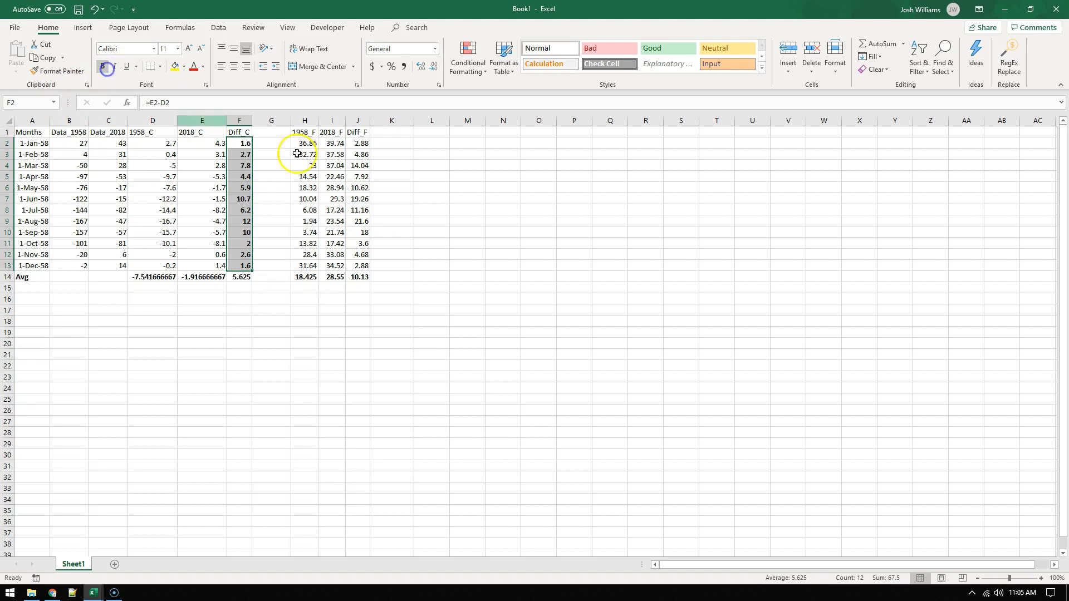
left_click_drag(358, 143, 365, 265)
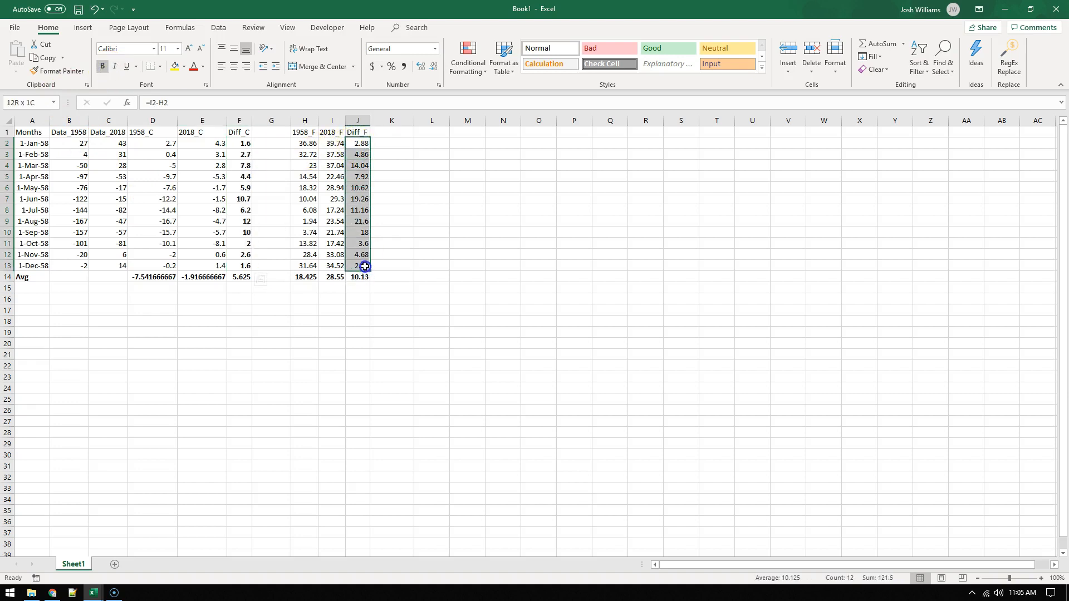
left_click(102, 66)
left_click(579, 282)
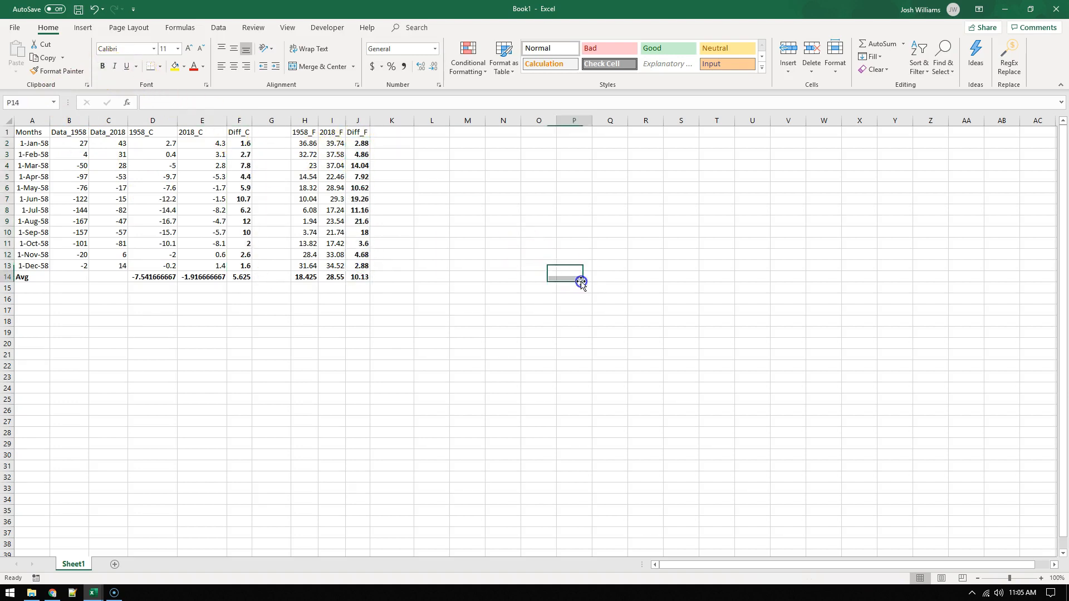
Make the header row A1:J1 bold
left_click(33, 132)
left_click_drag(54, 130, 365, 132)
left_click(103, 66)
left_click(572, 231)
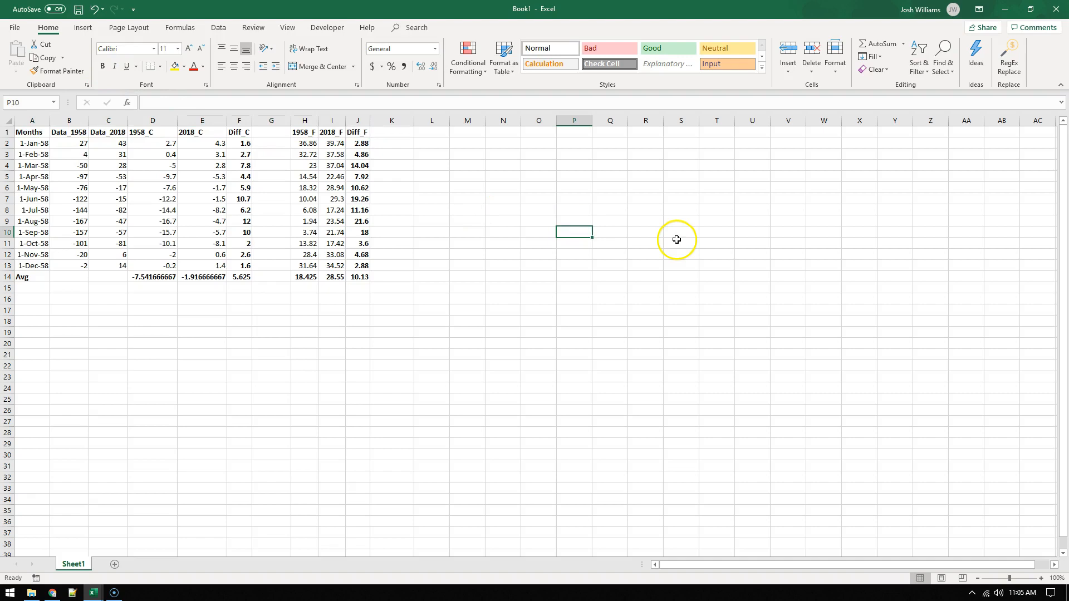